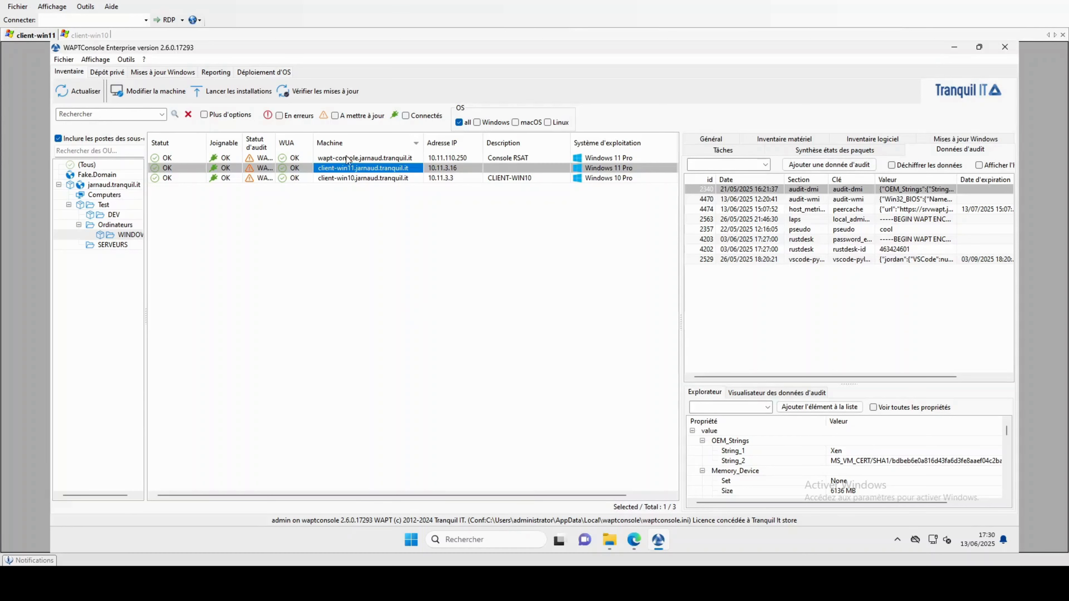
left_click(347, 179)
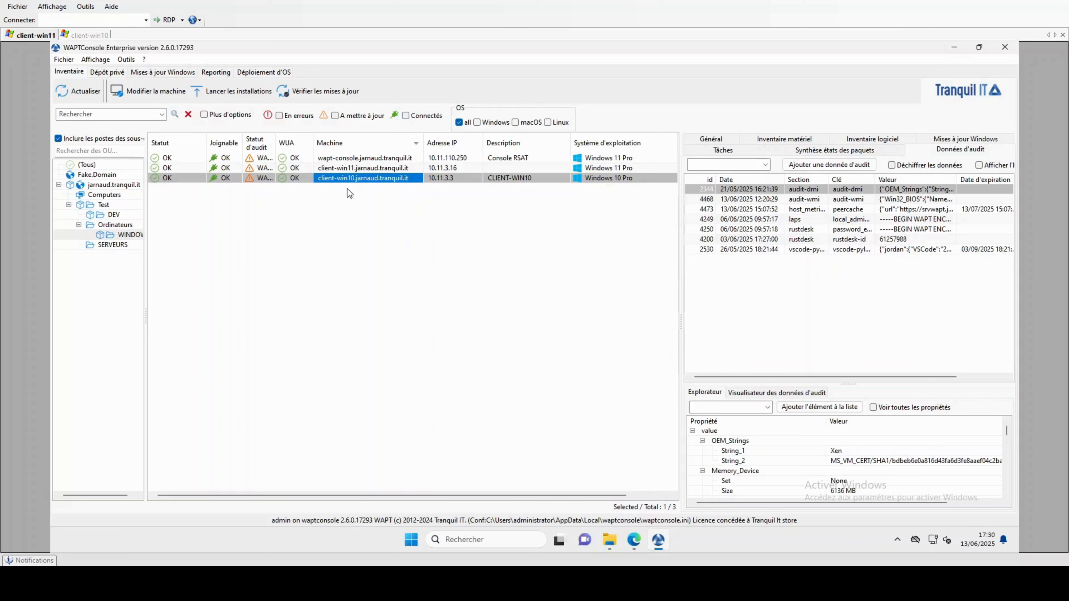
left_click(360, 170)
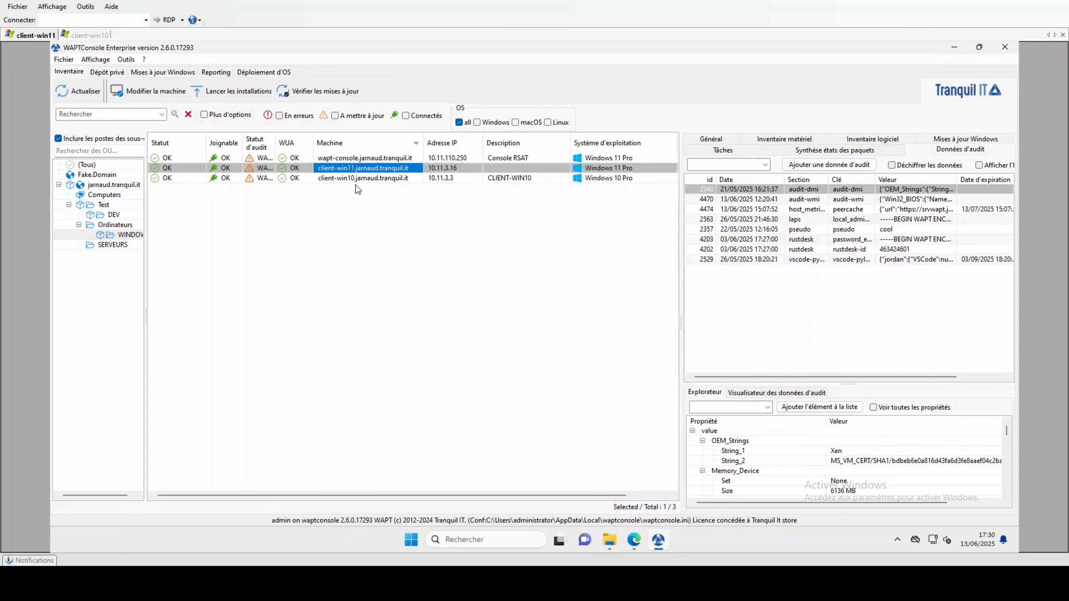
left_click(336, 180)
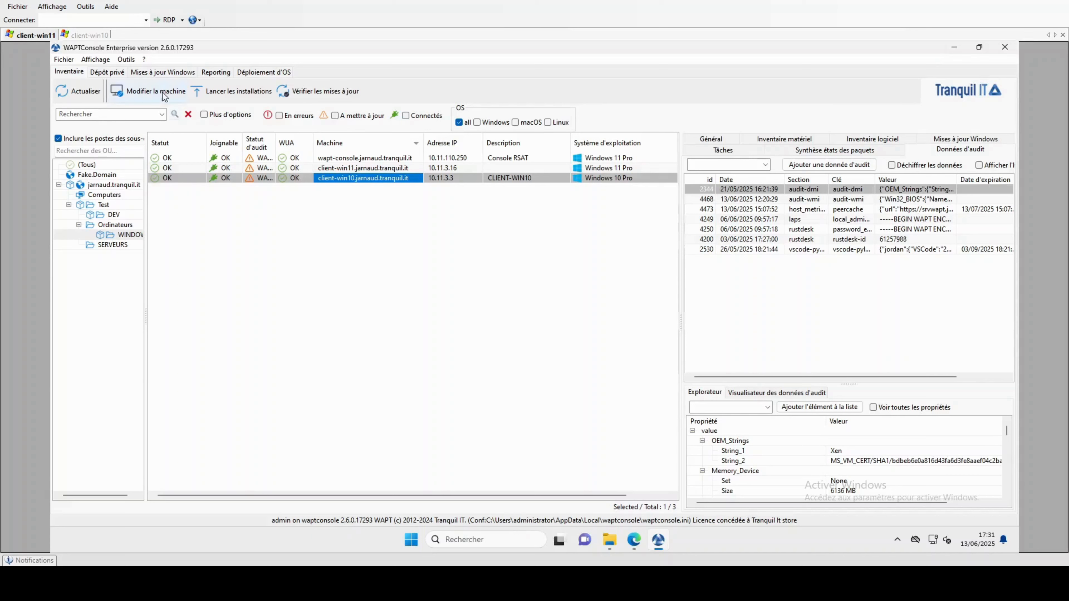
Review the settings for generating a WAPT agent, including its trusted certificates, and close them without compiling.
left_click(128, 60)
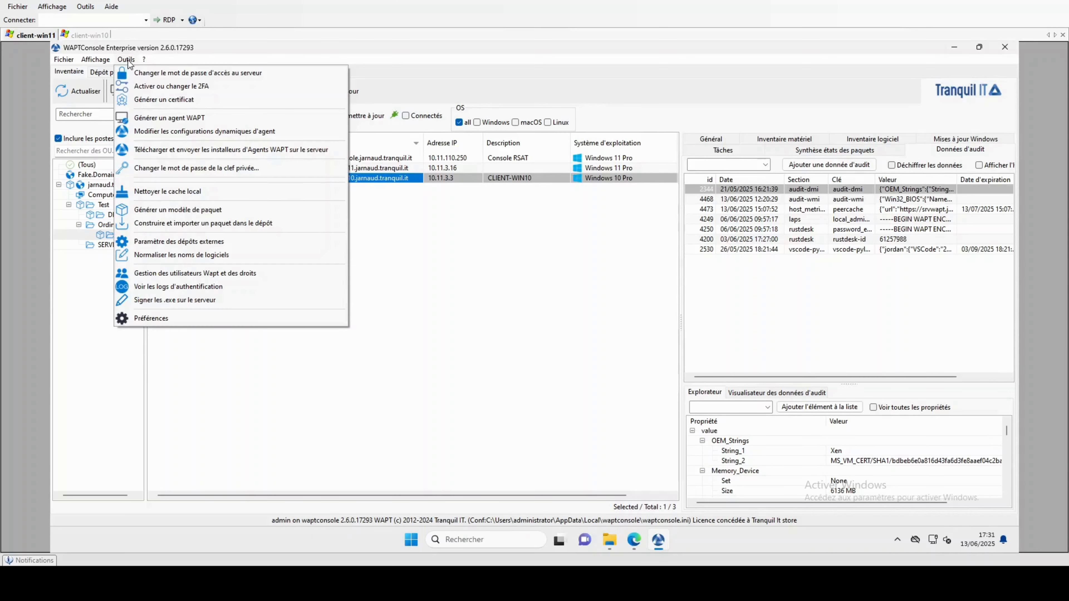
left_click(173, 117)
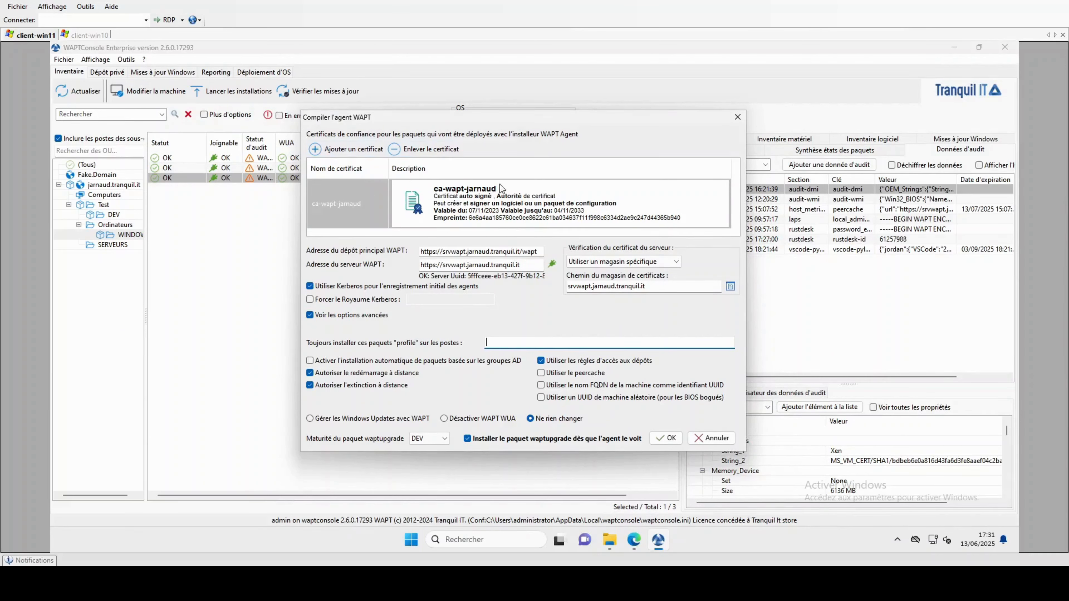
left_click(737, 119)
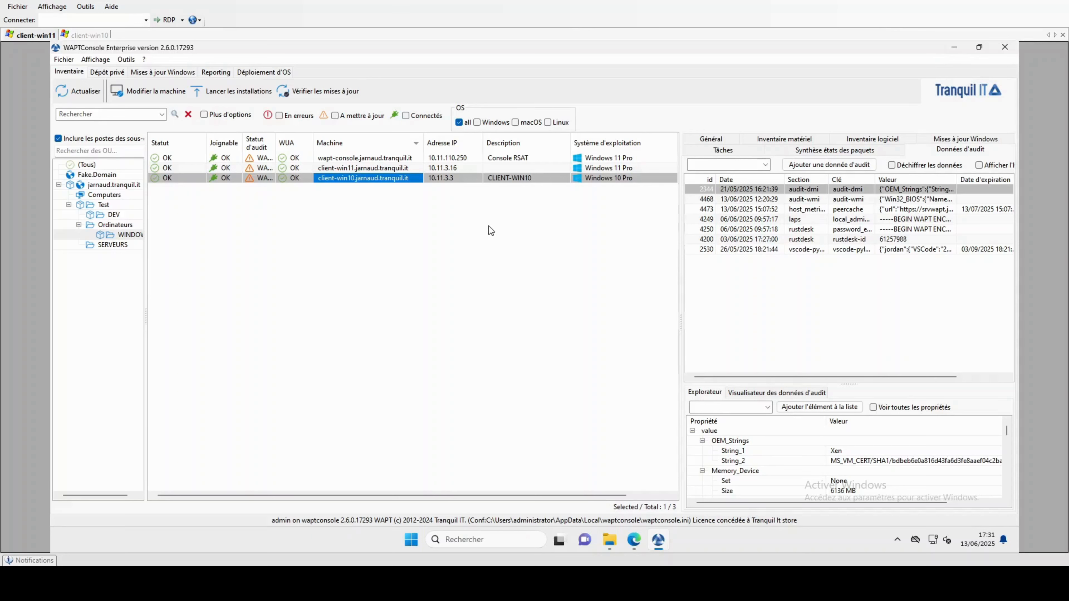
left_click(126, 60)
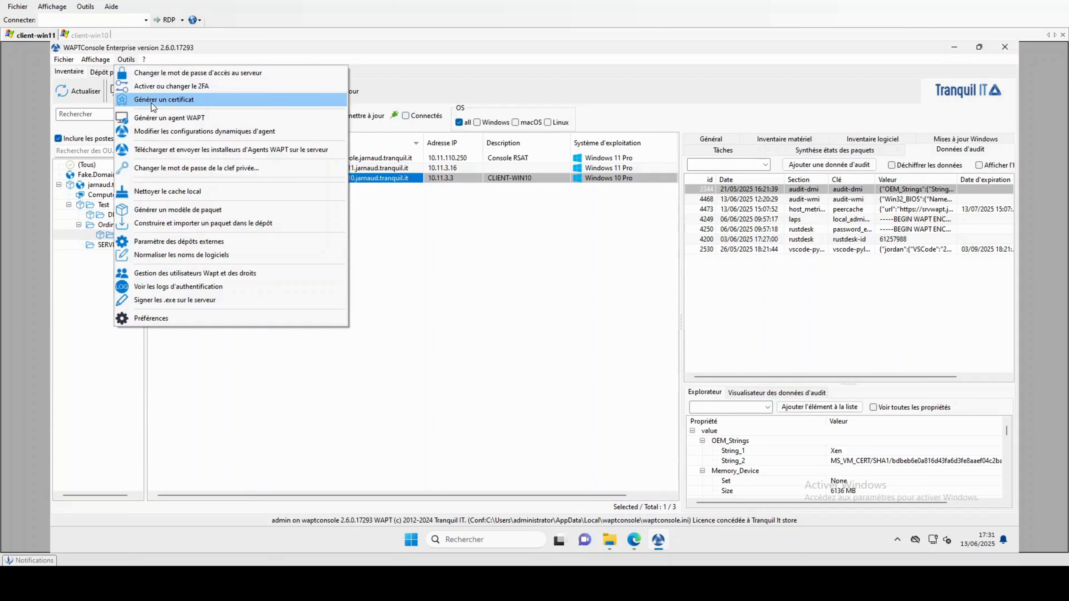
left_click(159, 101)
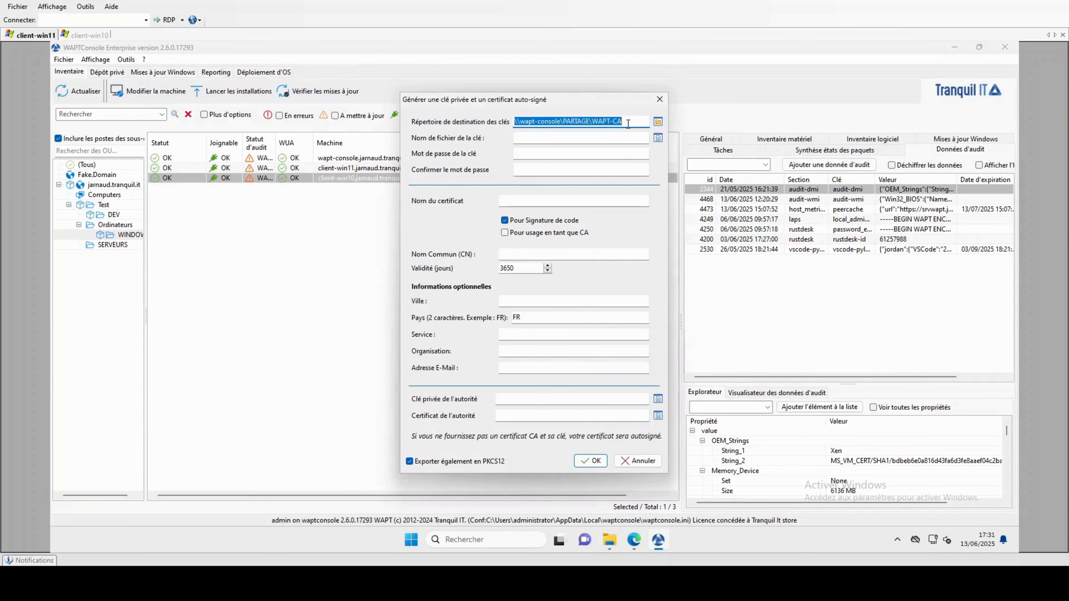
left_click(628, 122)
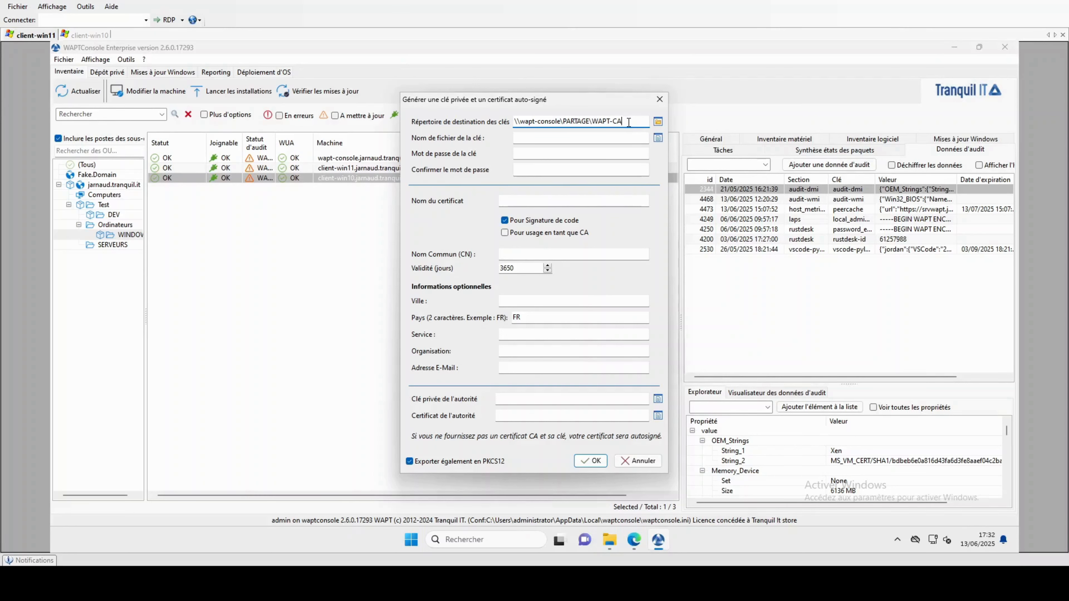
left_click(534, 138)
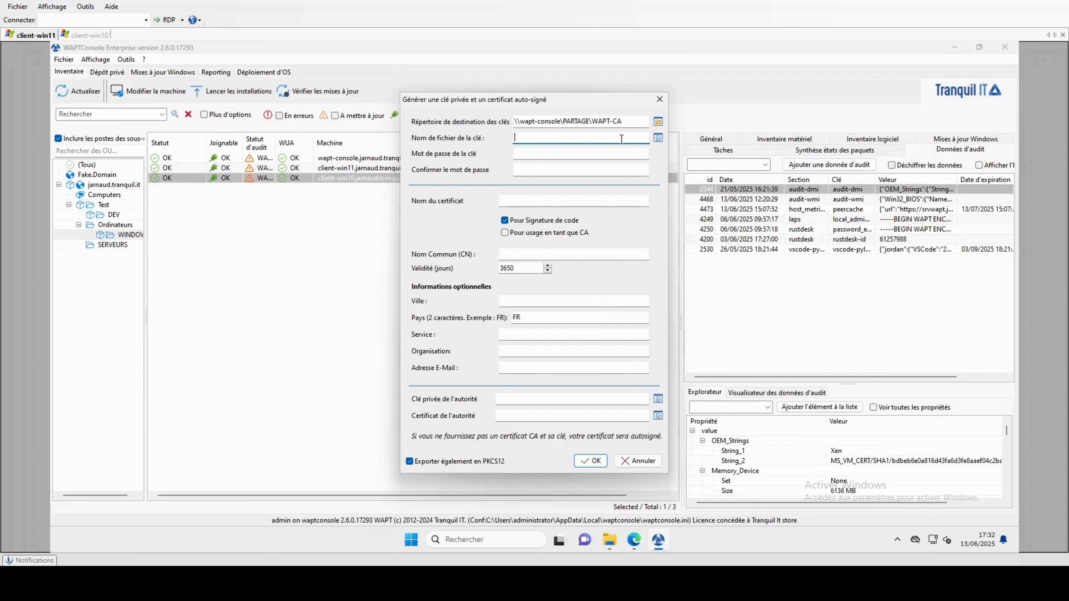
type("jarnaud")
Enter the private key password and repeat it in the confirmation field.
left_click(549, 151)
type("********")
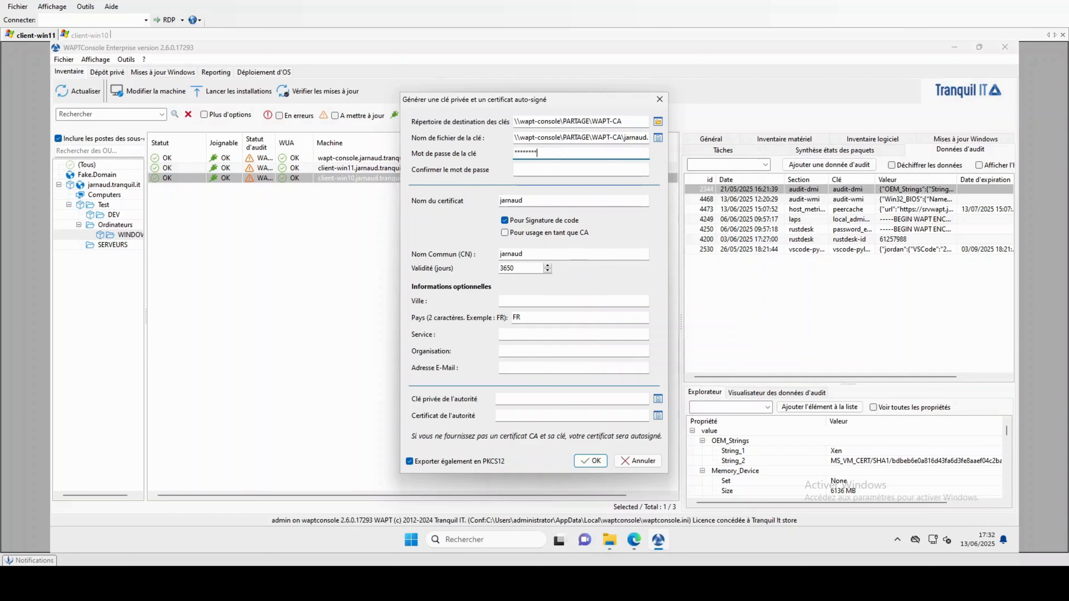
type("********")
key("Tab")
type("********")
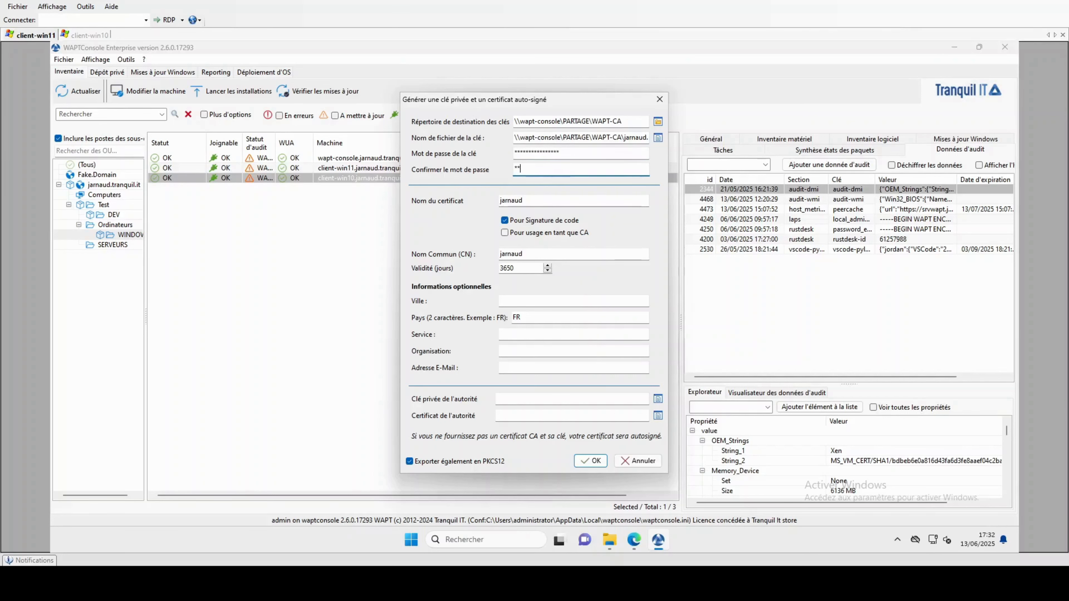
type("********")
key("Tab")
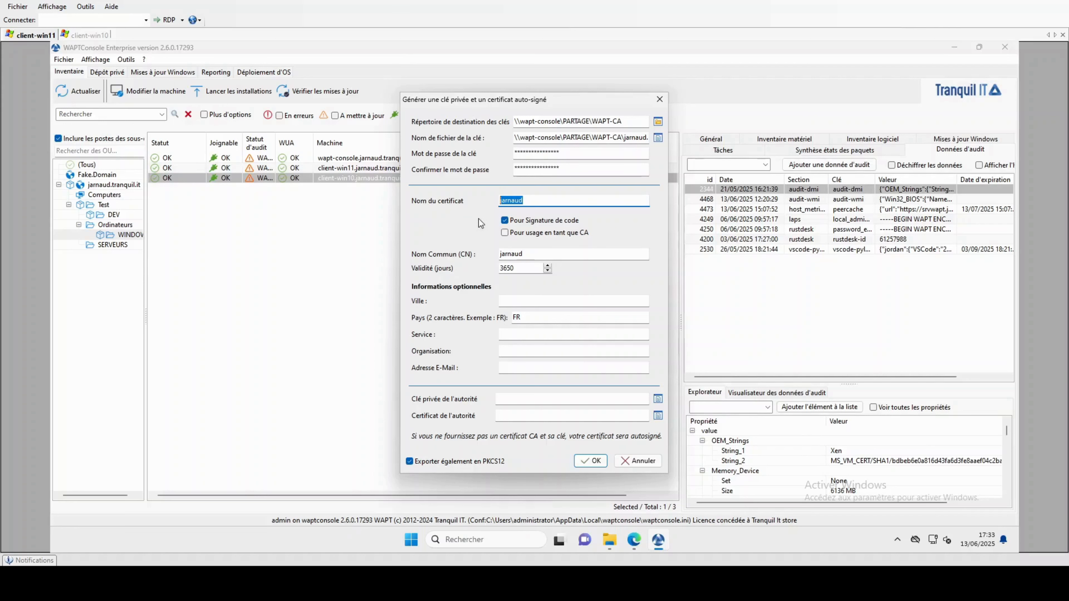
Generate the private key and certificate with code signing enabled, CA usage disabled and a validity of 3650 days.
left_click(601, 220)
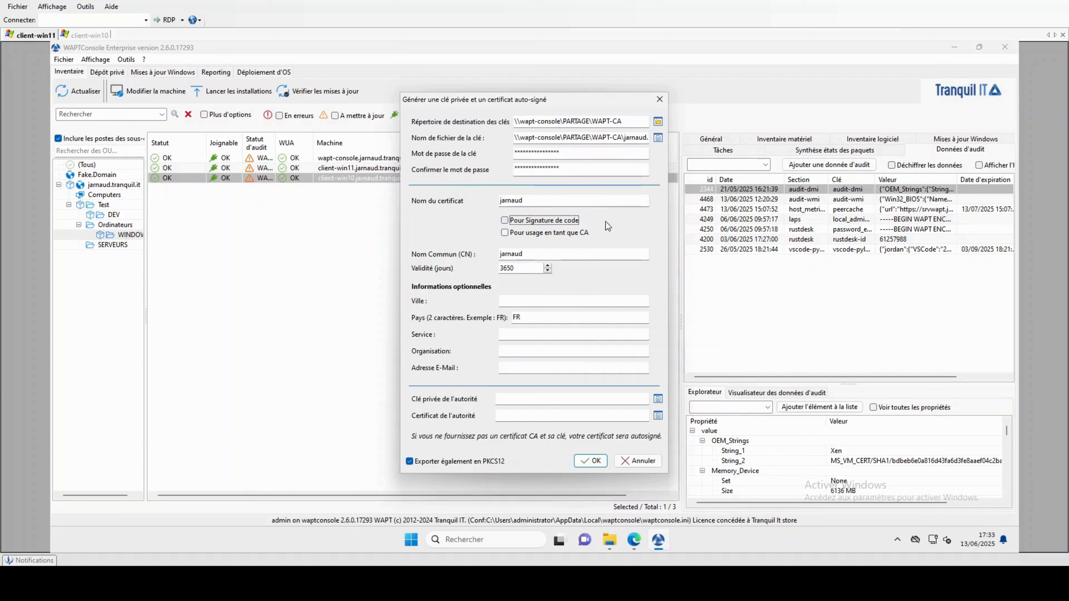
left_click(504, 220)
left_click(592, 461)
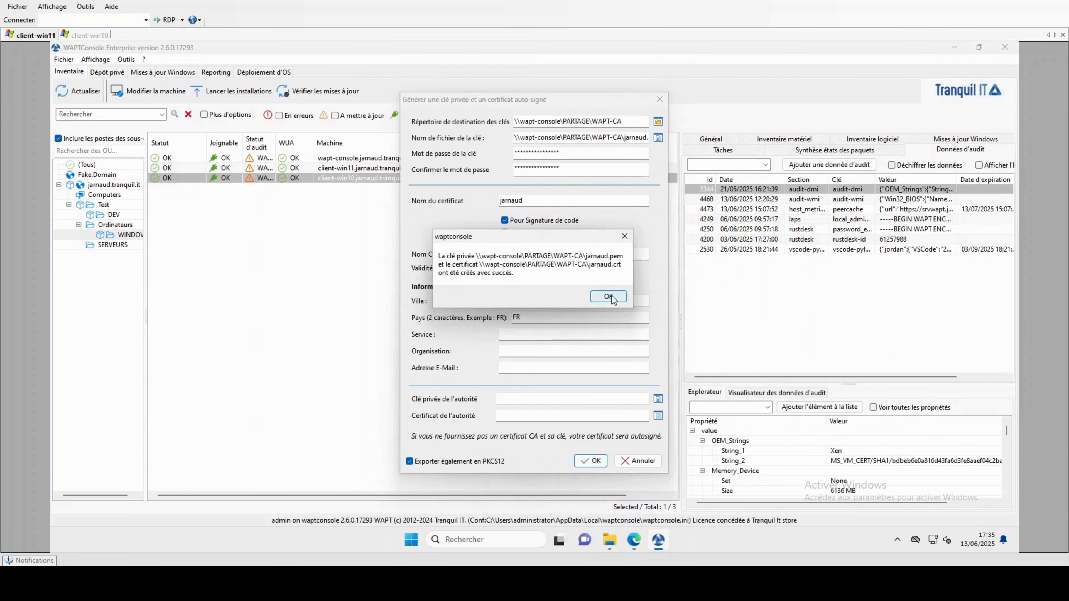
left_click(609, 296)
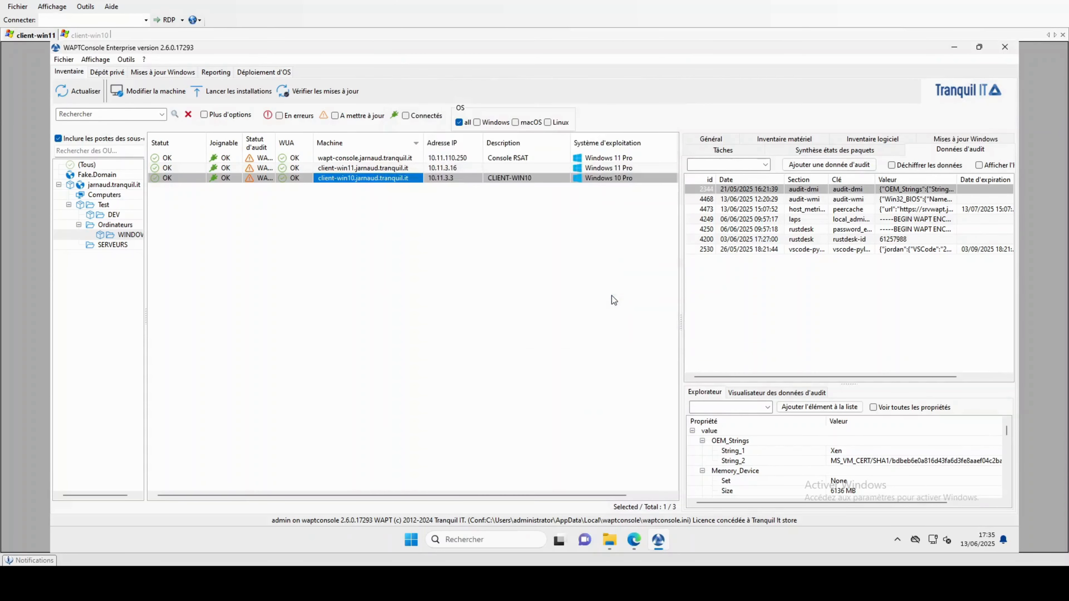
Switch to File Explorer, examine the jarnaud .crt, .p12 and .pem files in PARTAGE\WAPT-CA, and close the window.
left_click(609, 539)
left_click(357, 263)
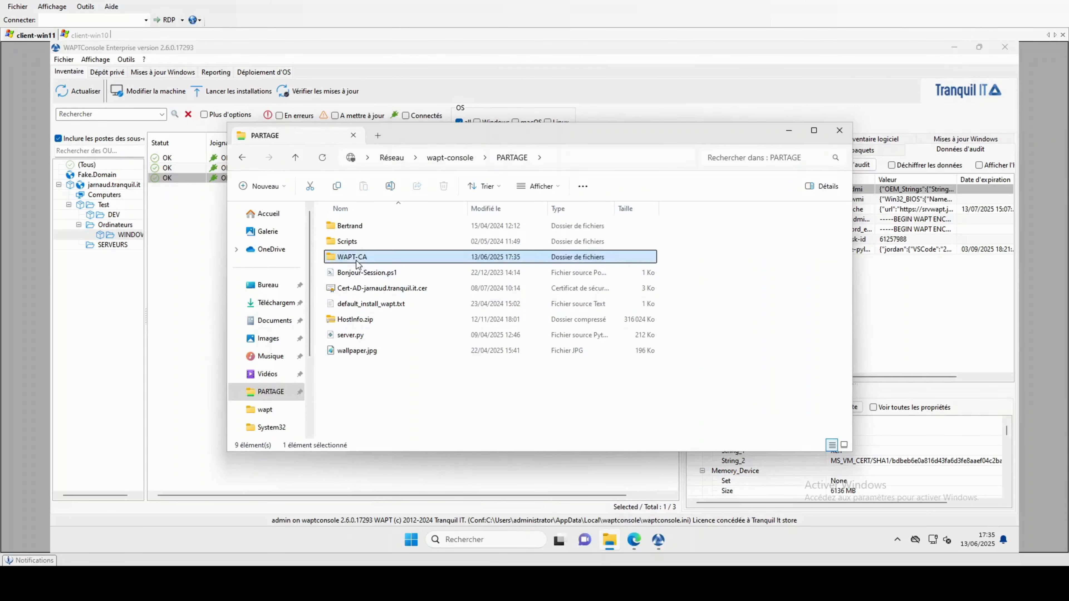
double_click(357, 263)
left_click(368, 273)
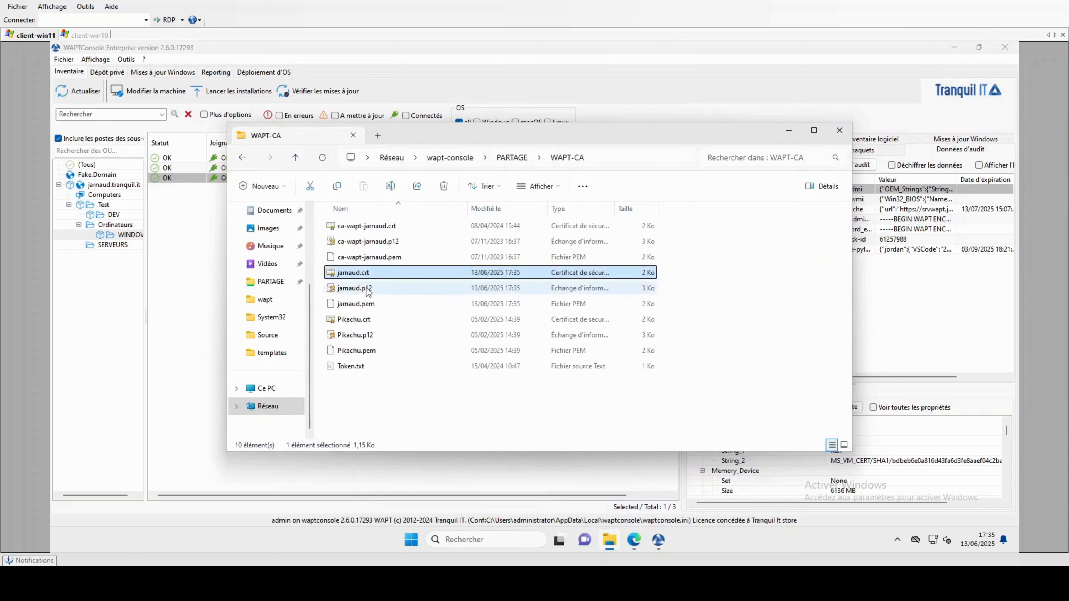
left_click(366, 304)
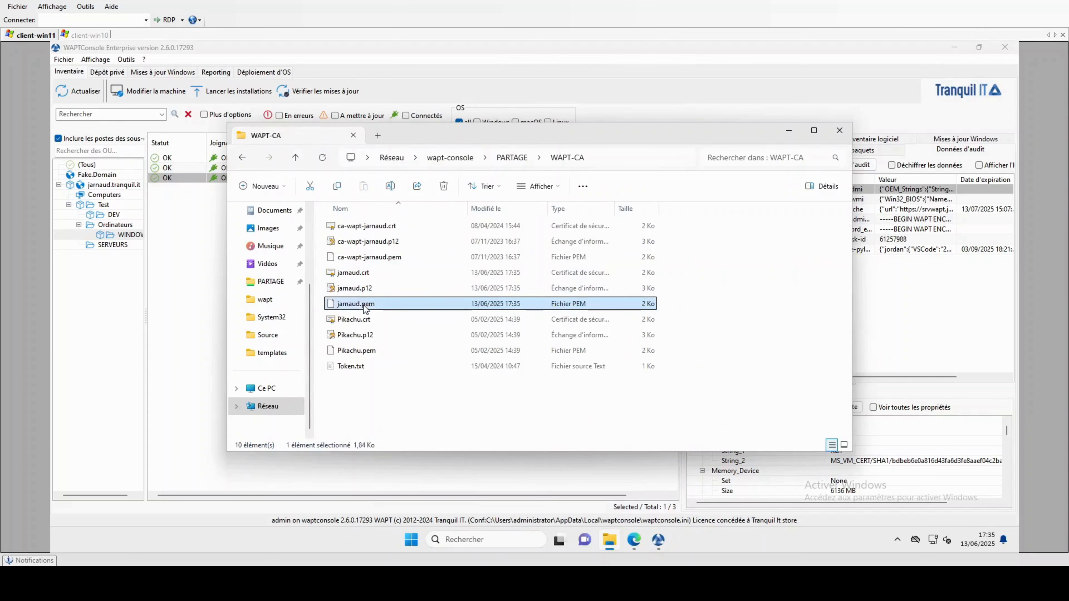
left_click(367, 291)
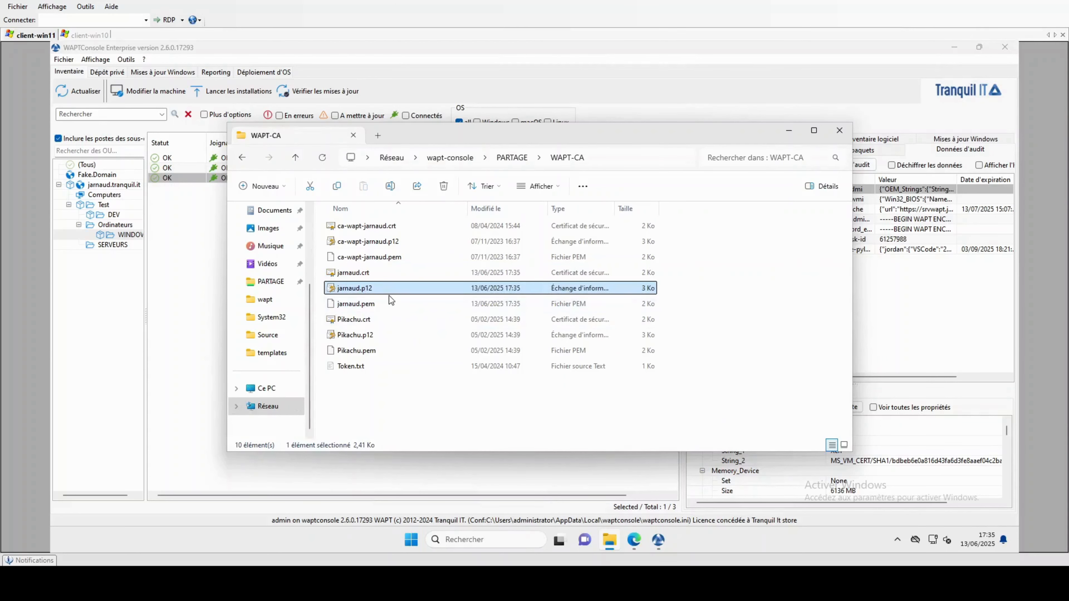
left_click(361, 274)
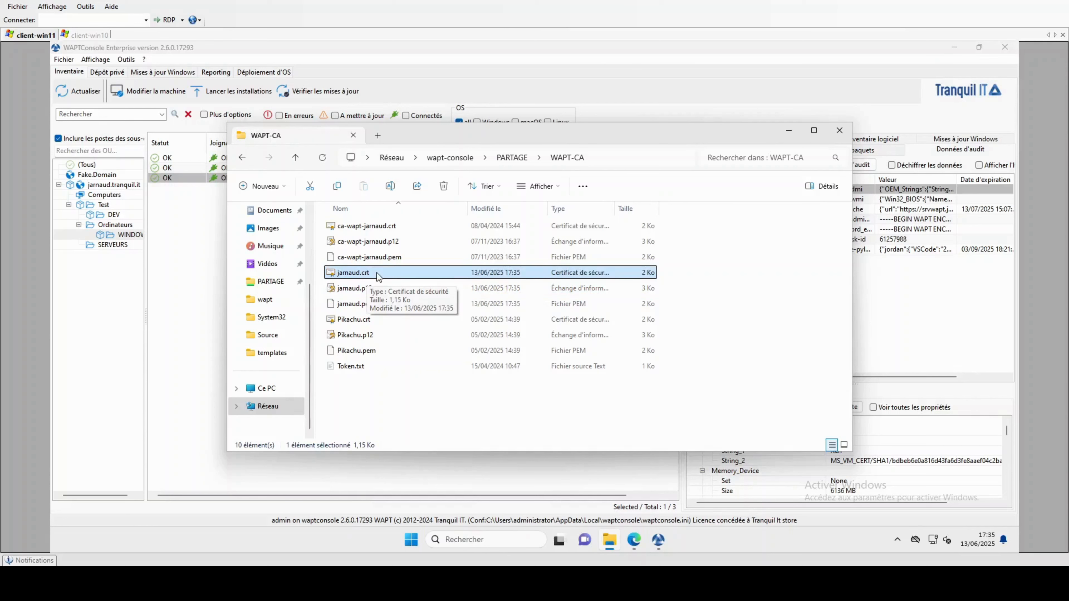
left_click(388, 306)
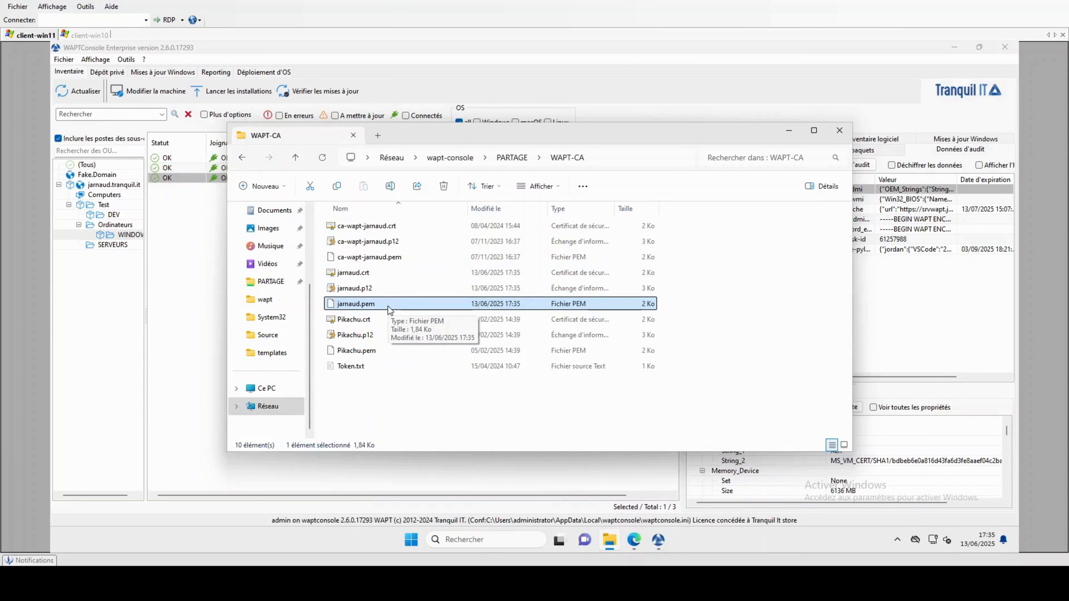
left_click(364, 275)
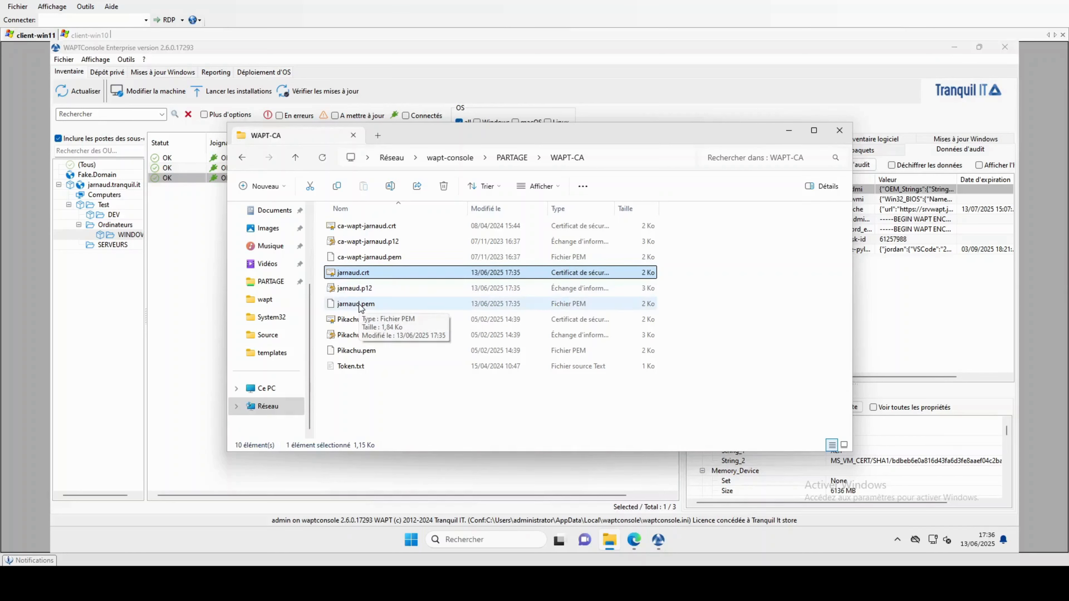
left_click(377, 307)
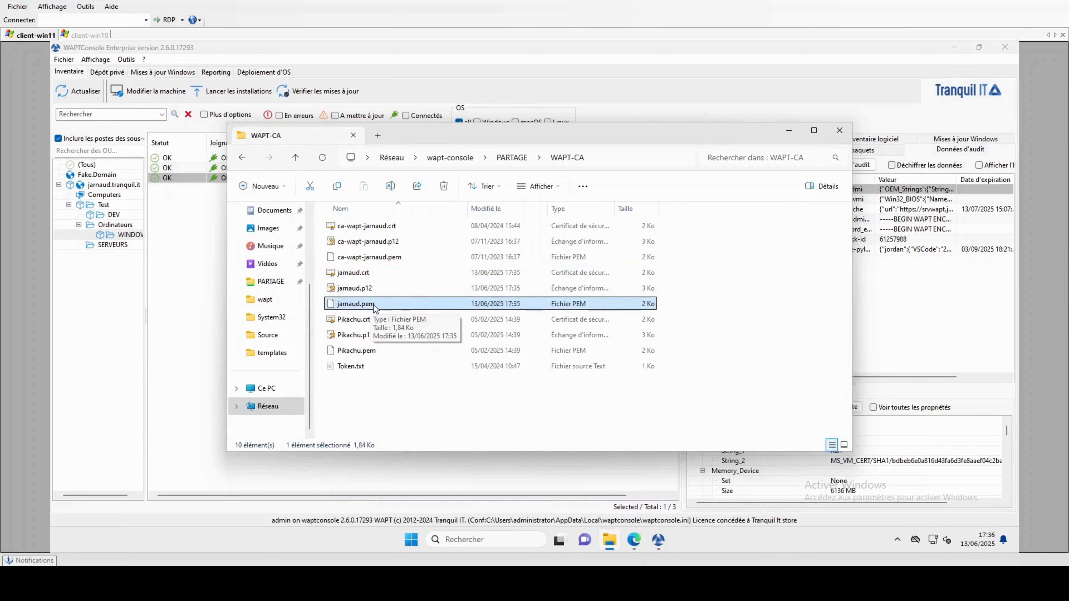
left_click(358, 274)
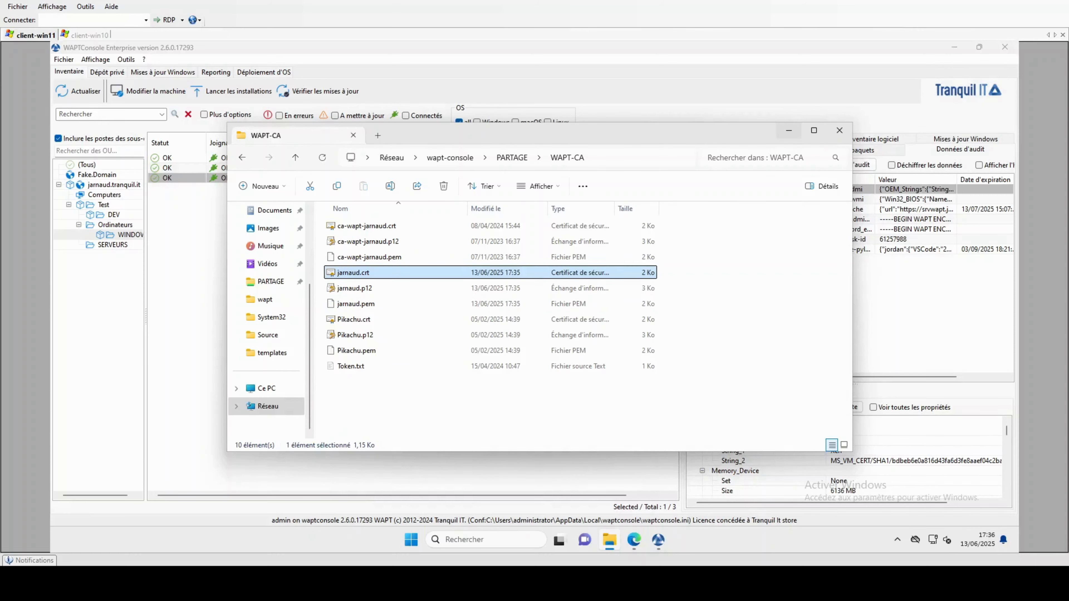
key("ctrl+w")
Start a new package from a package template in the private repository.
left_click(121, 75)
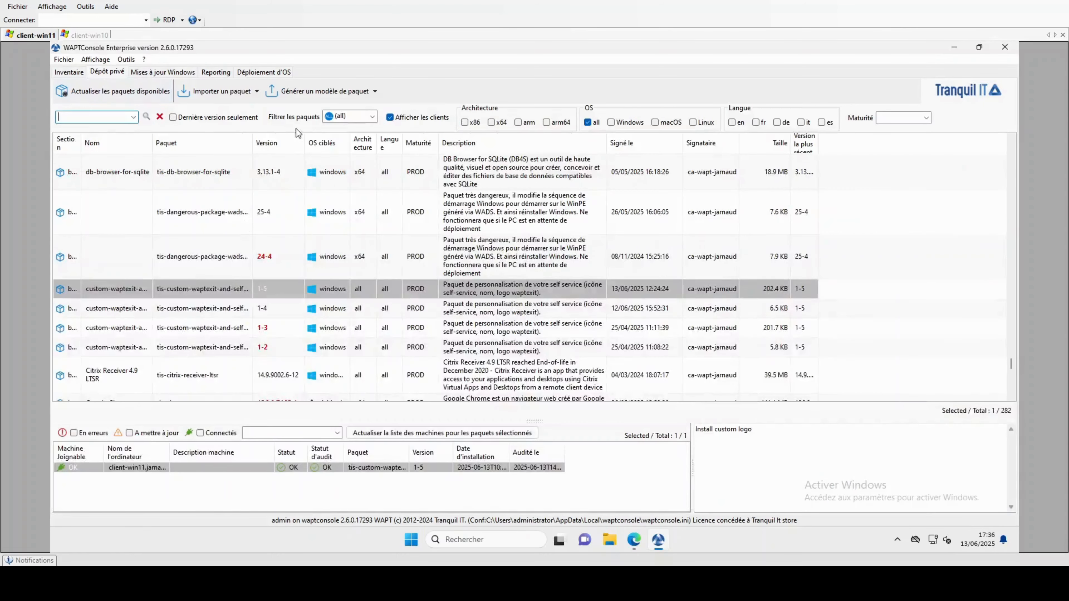
left_click(236, 94)
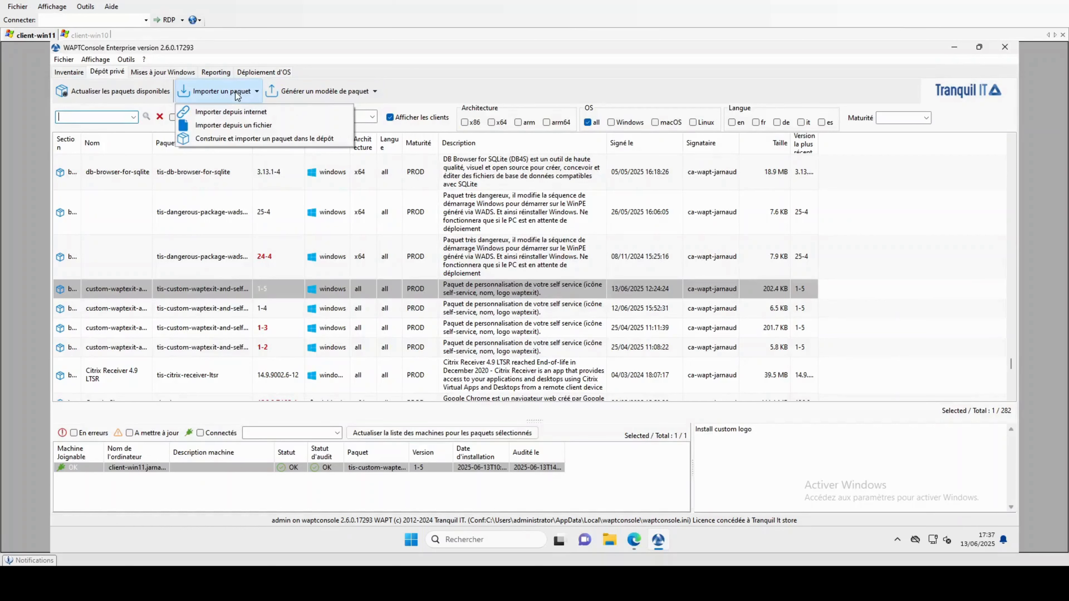
left_click(313, 94)
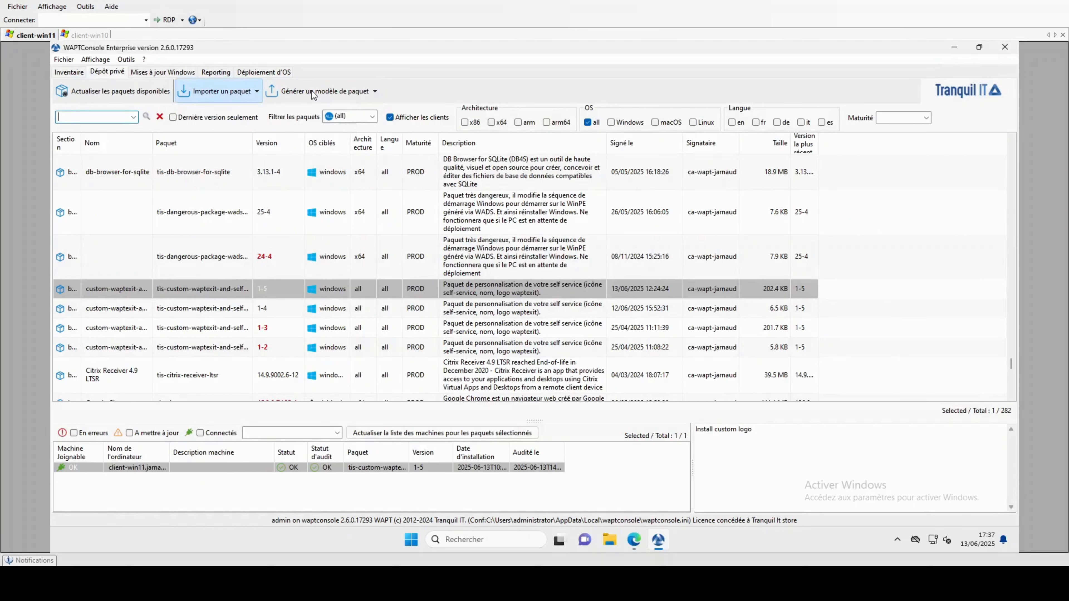
left_click(315, 93)
left_click(314, 93)
left_click(332, 91)
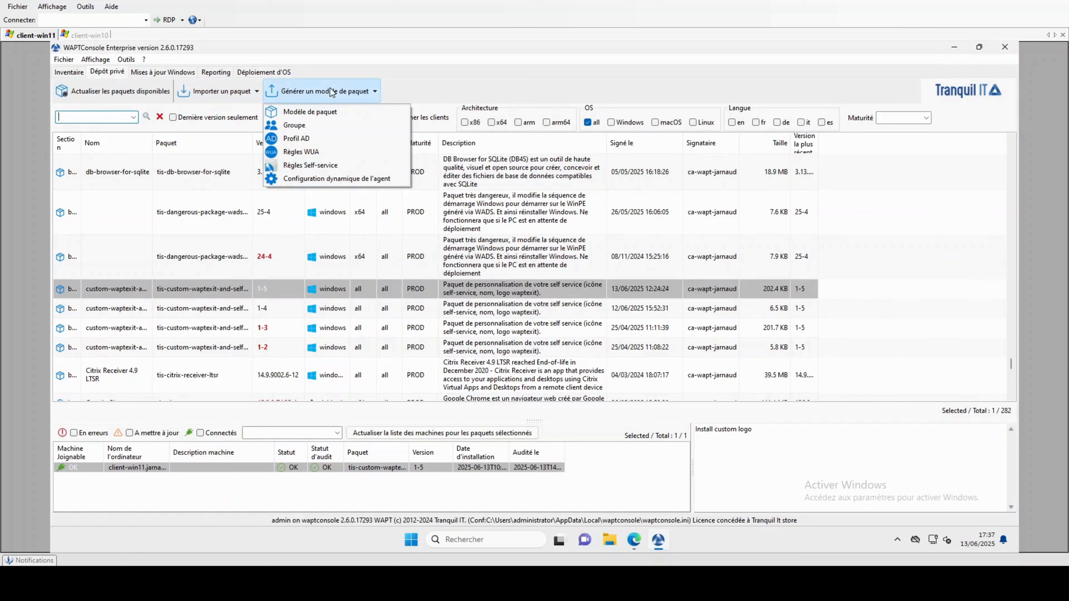
left_click(304, 112)
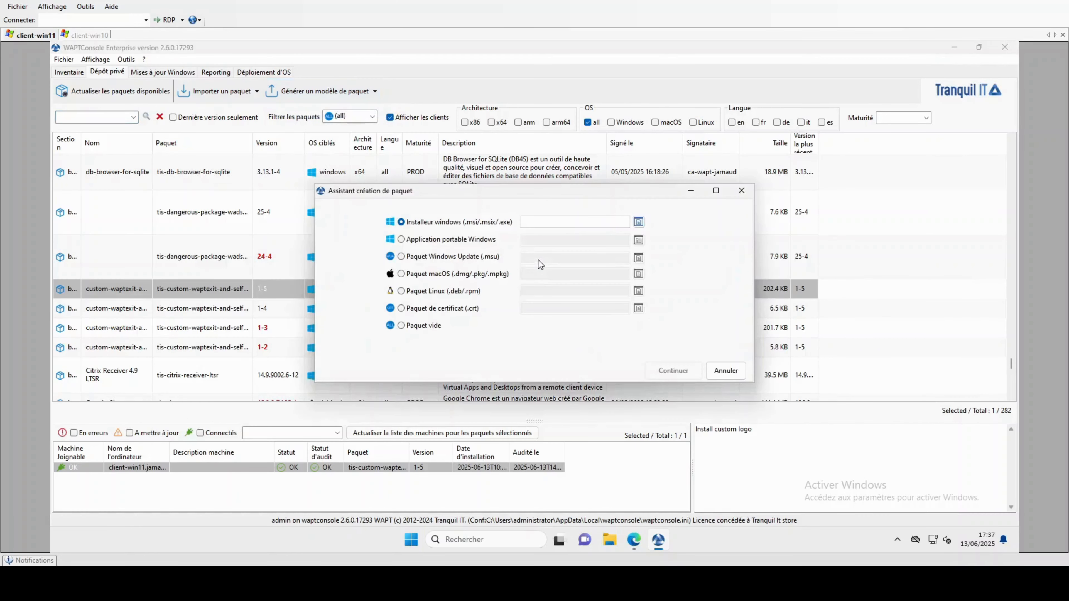
Choose the certificate package type and load jarnaud.crt from the PARTAGE\WAPT-CA folder as its source.
left_click(403, 309)
left_click(638, 309)
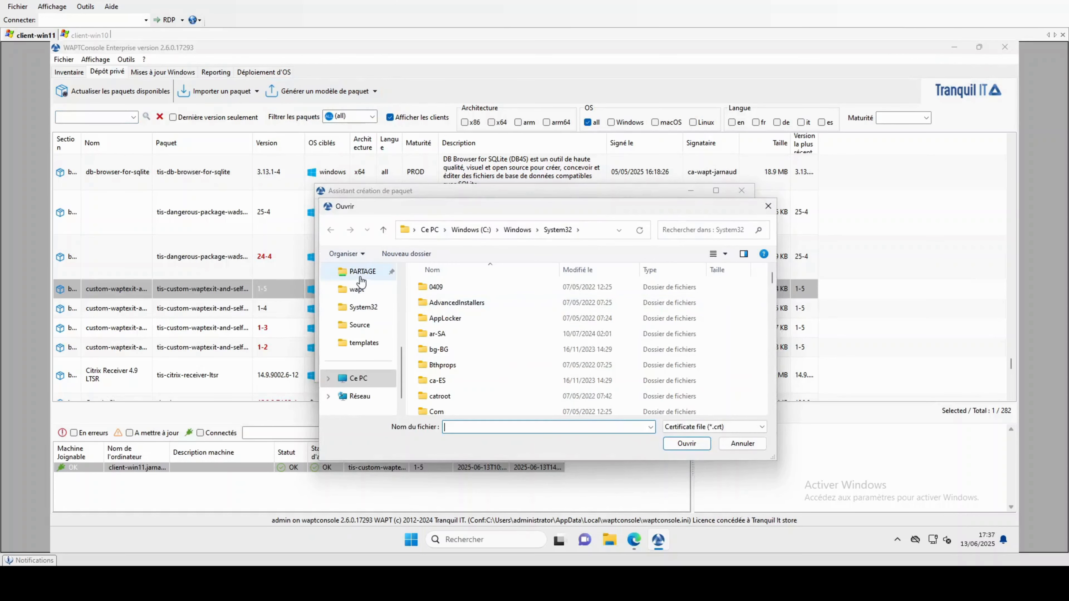
left_click(360, 277)
double_click(446, 318)
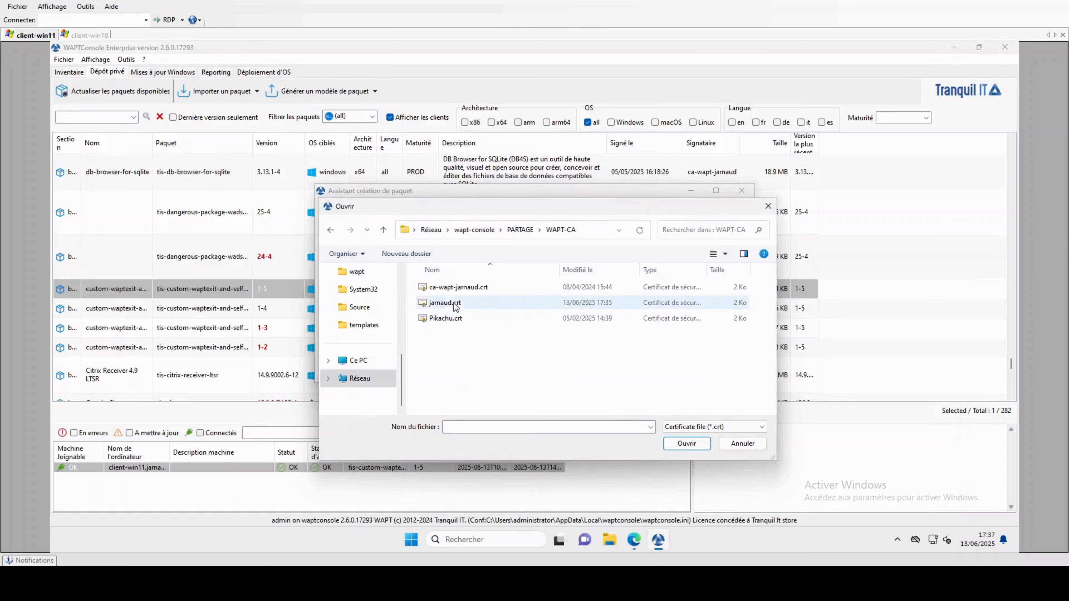
left_click(455, 303)
left_click(686, 443)
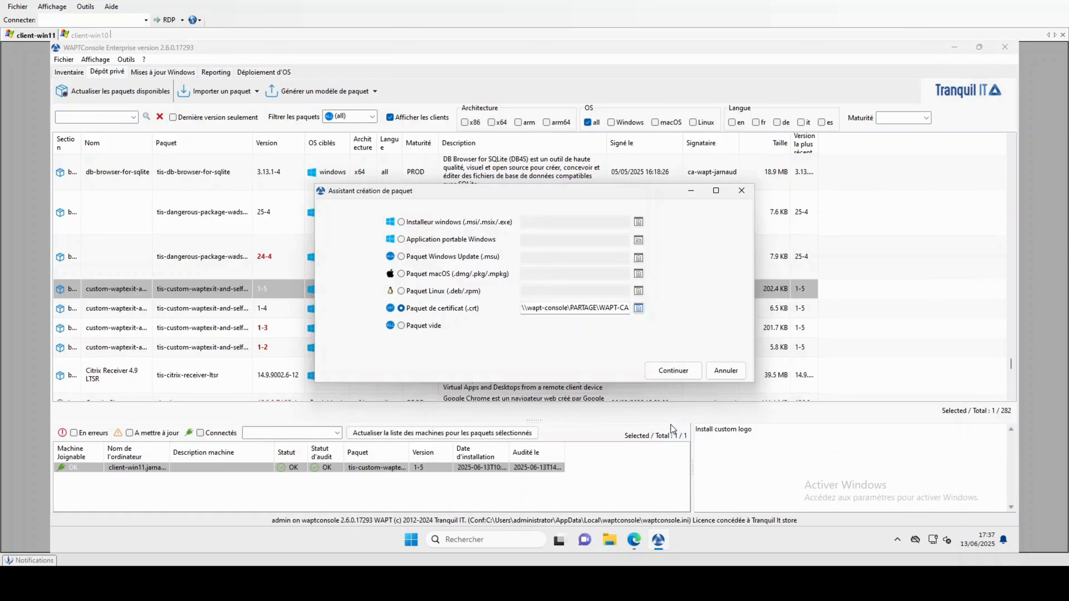
left_click(681, 371)
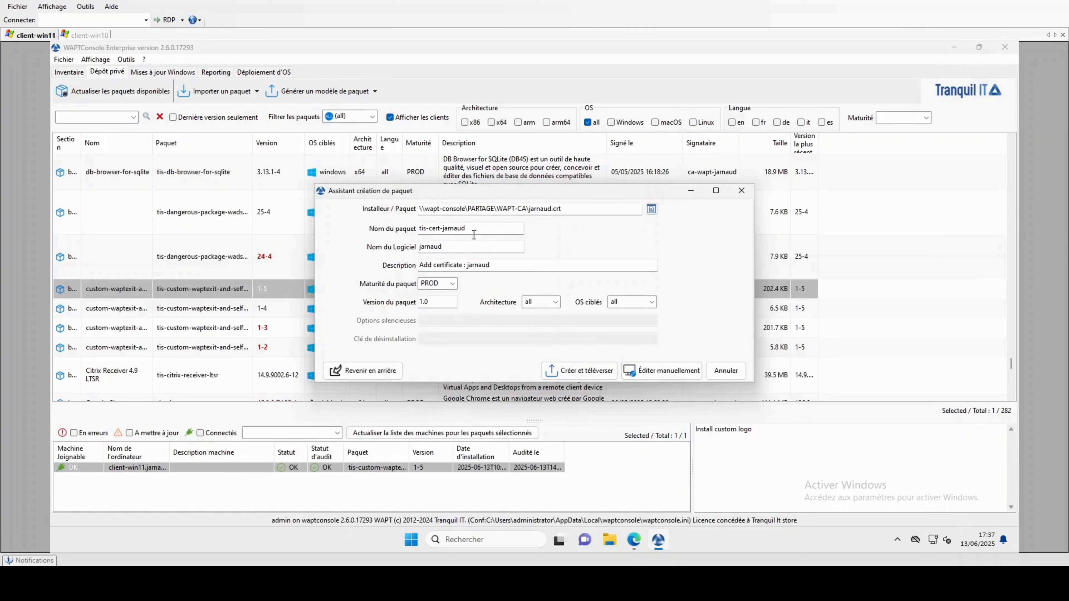
Set the software name to certificat-jarnaud, then create the certificate package and upload it directly to the repository.
left_click(462, 247)
type("certificat-")
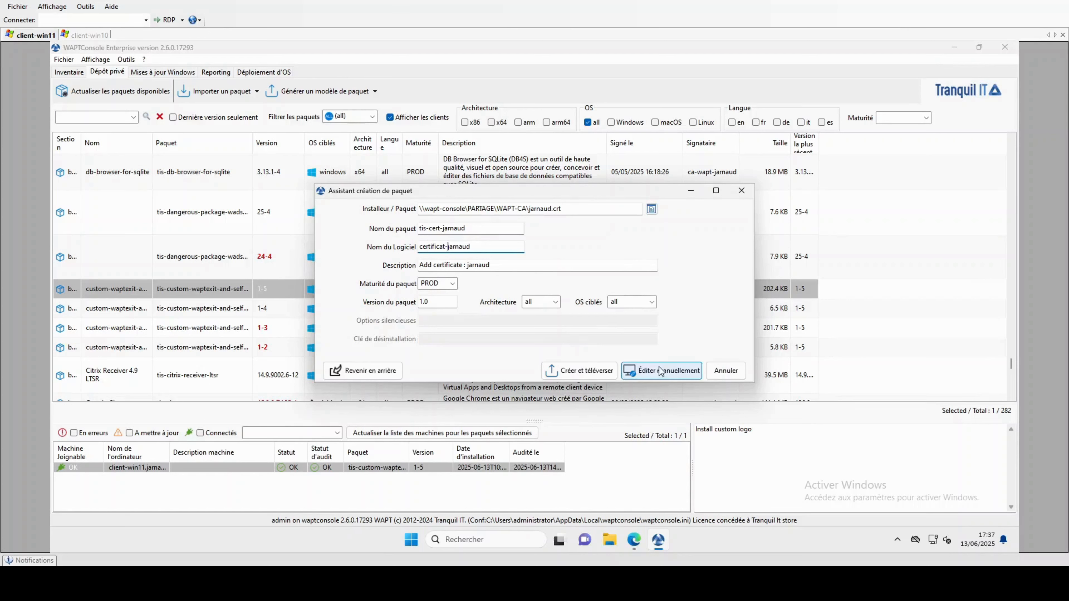
left_click(596, 374)
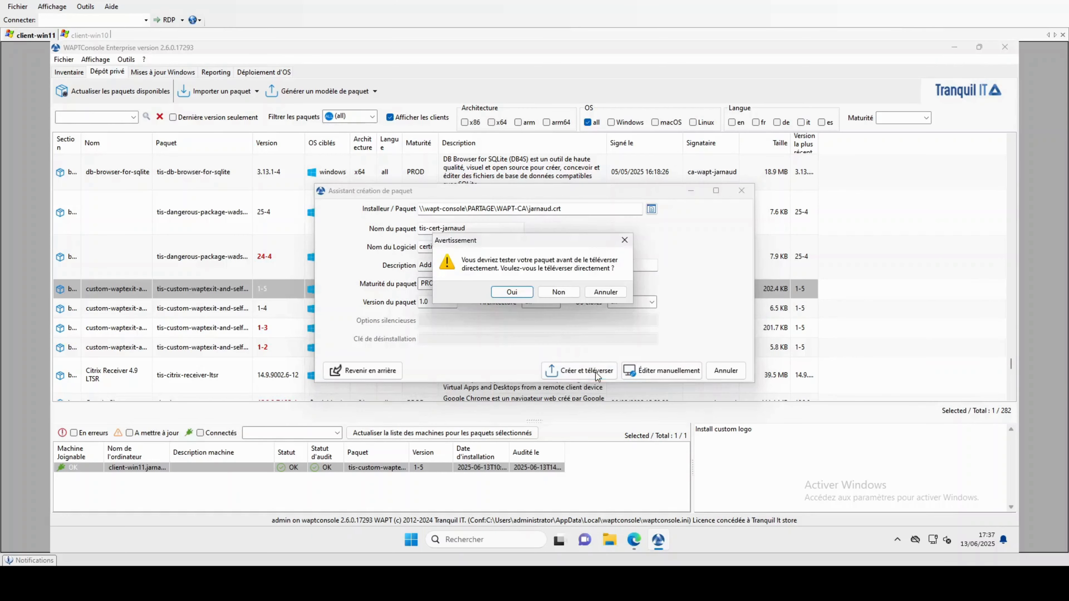
left_click(511, 292)
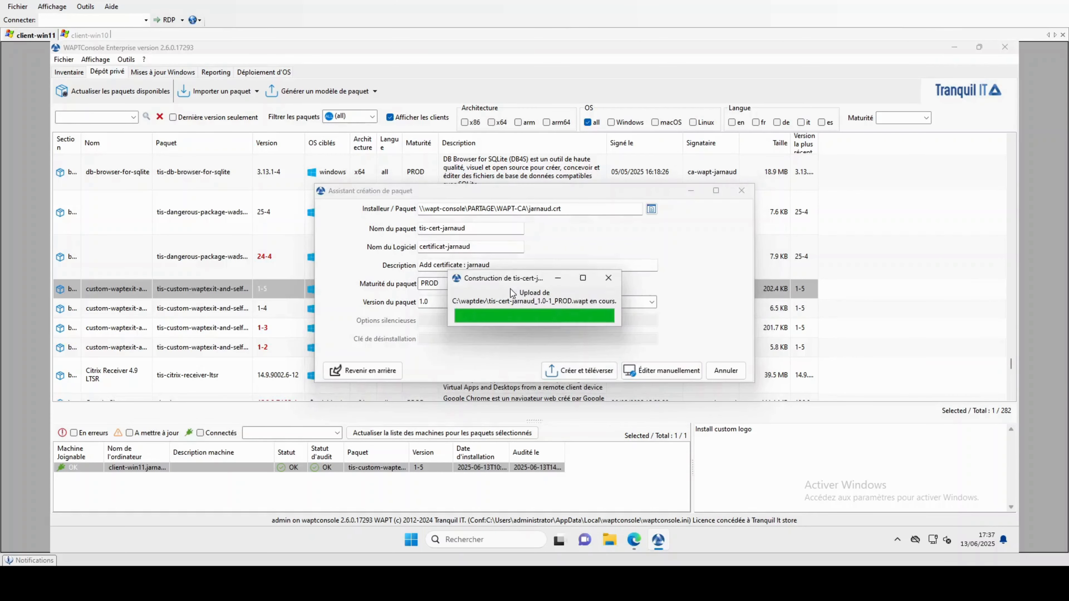
left_click(608, 294)
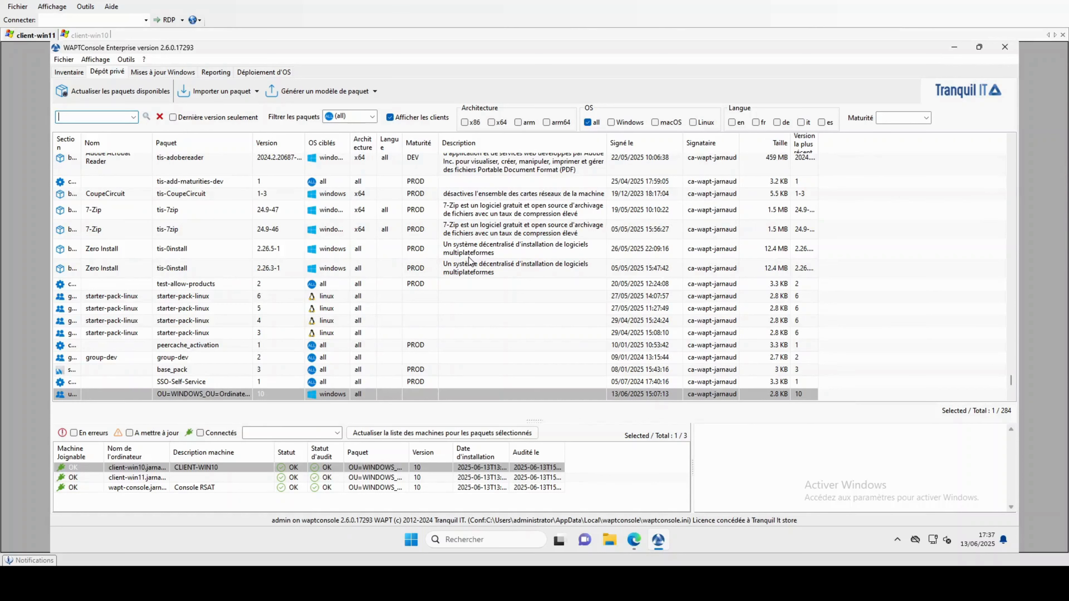
Start a new group package with the package identifier tis-certificat-test and the name certificat-test.
scroll(468, 257, "up", 1)
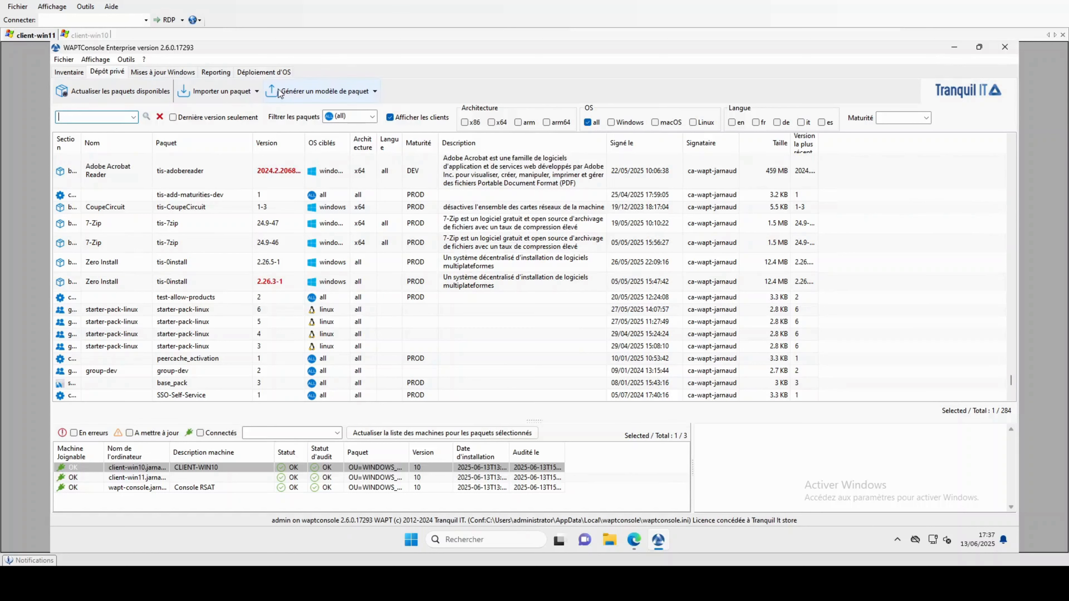
left_click(349, 92)
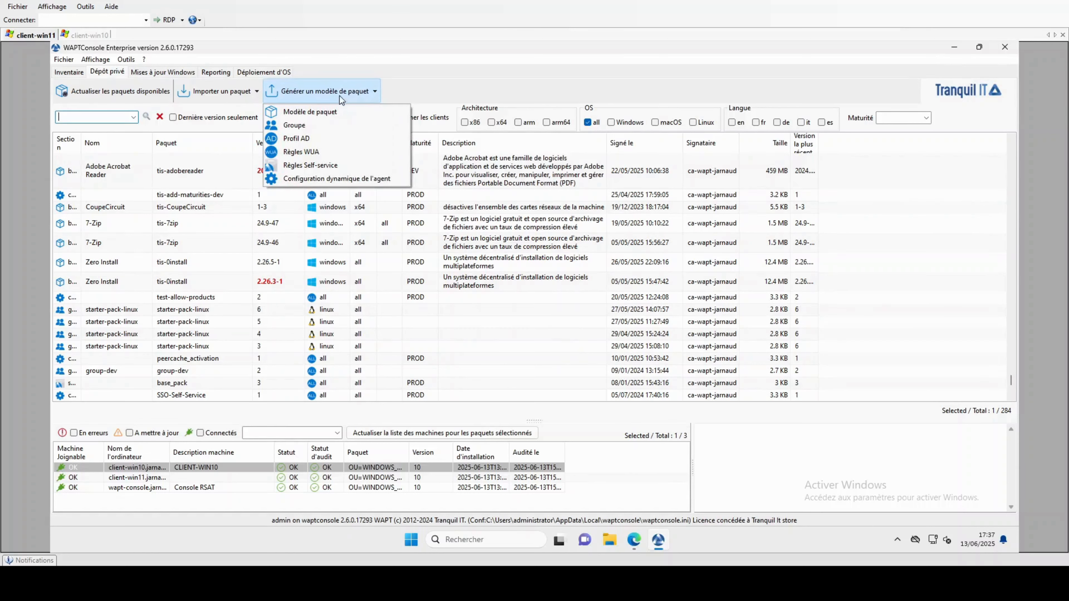
left_click(299, 126)
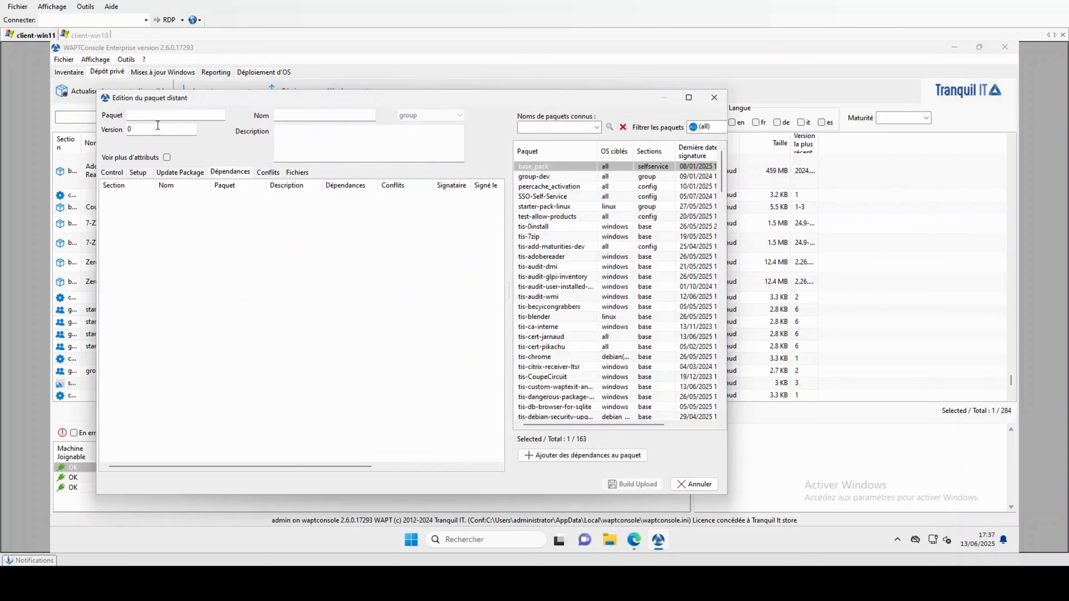
left_click(159, 116)
type("tis-certificat-test")
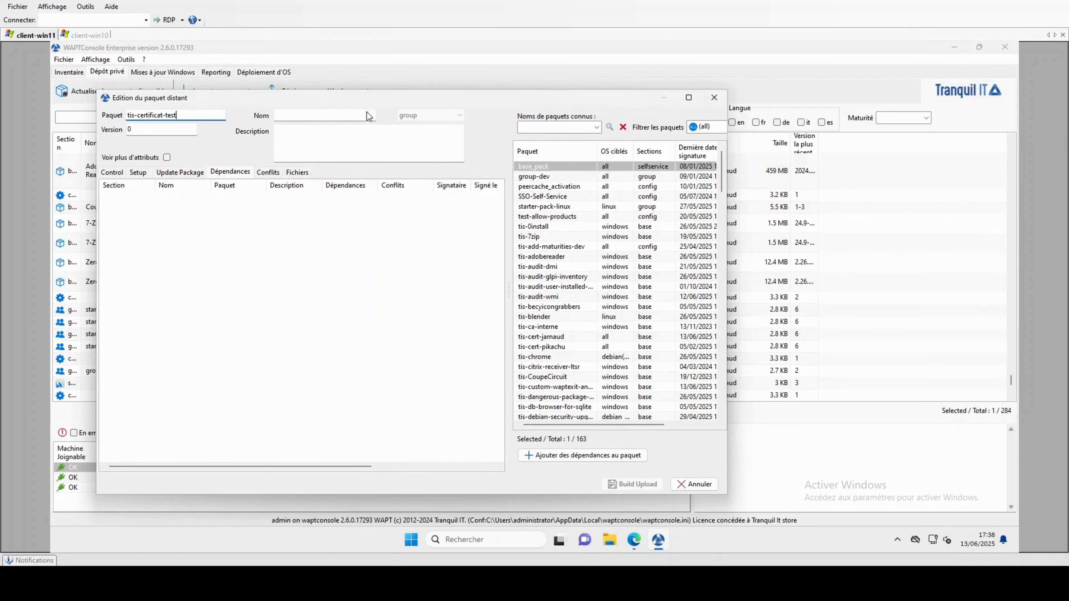
key("Tab")
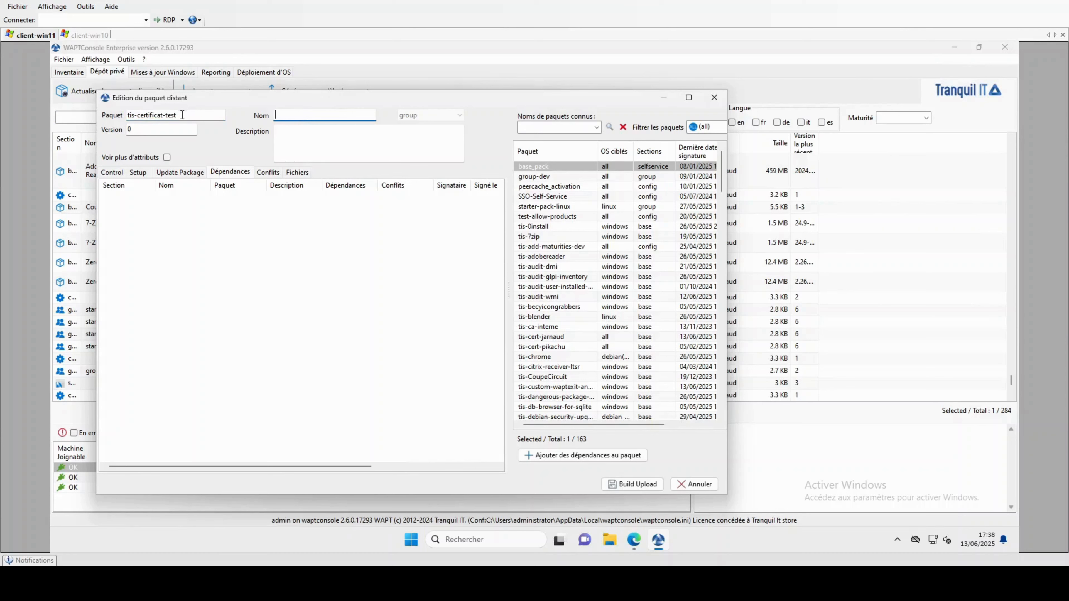
left_click_drag(182, 115, 136, 121)
key("ctrl+c")
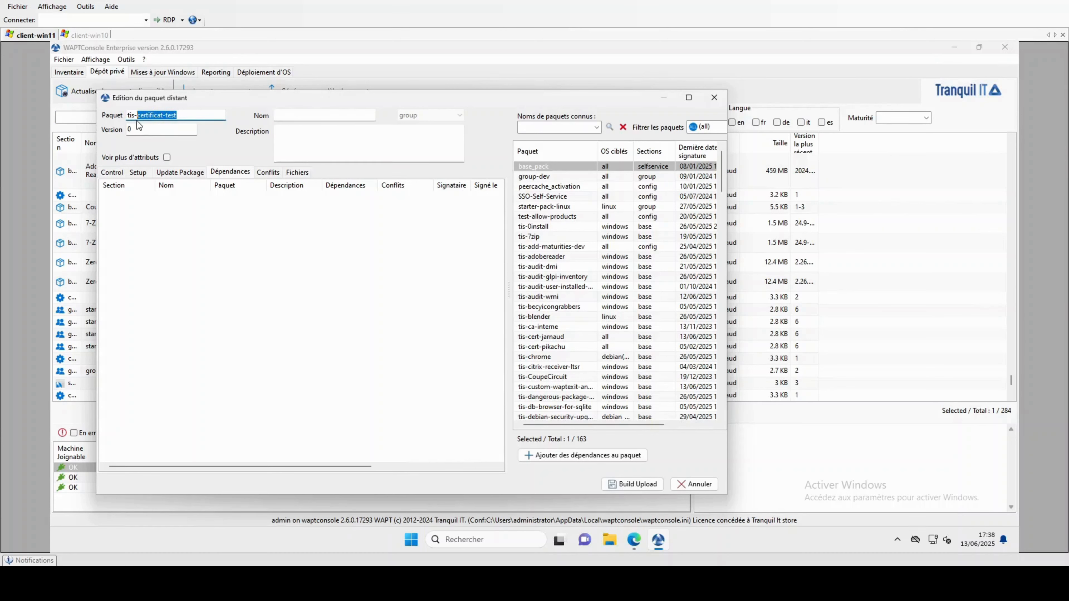
left_click(319, 115)
key("ctrl+v")
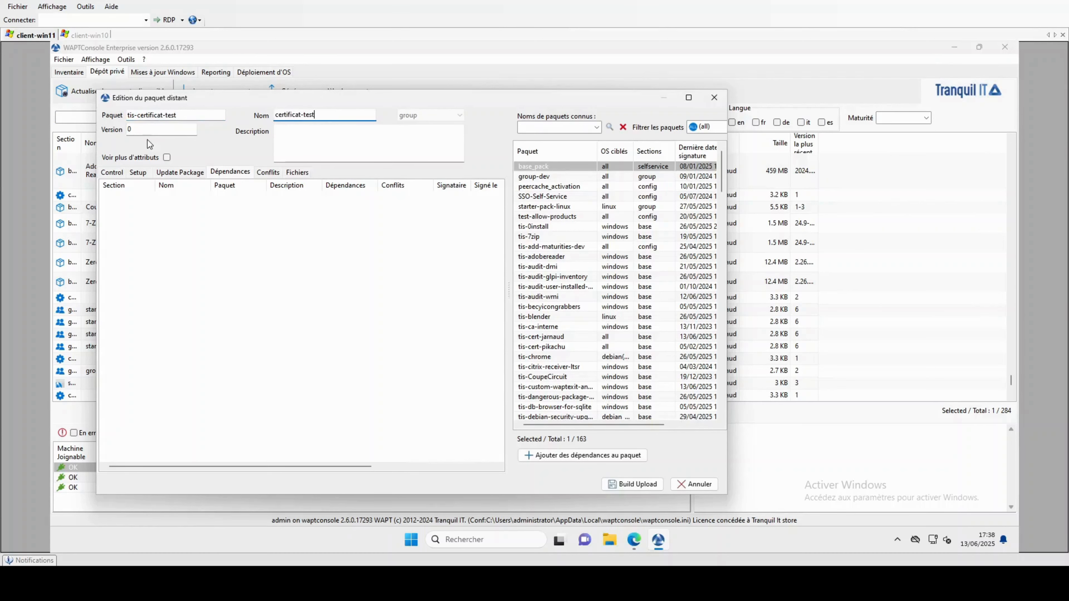
Filter the known packages by cert and add tis-cert-jarnaud and tis-cert-pikachu as dependencies of the group package.
left_click(549, 127)
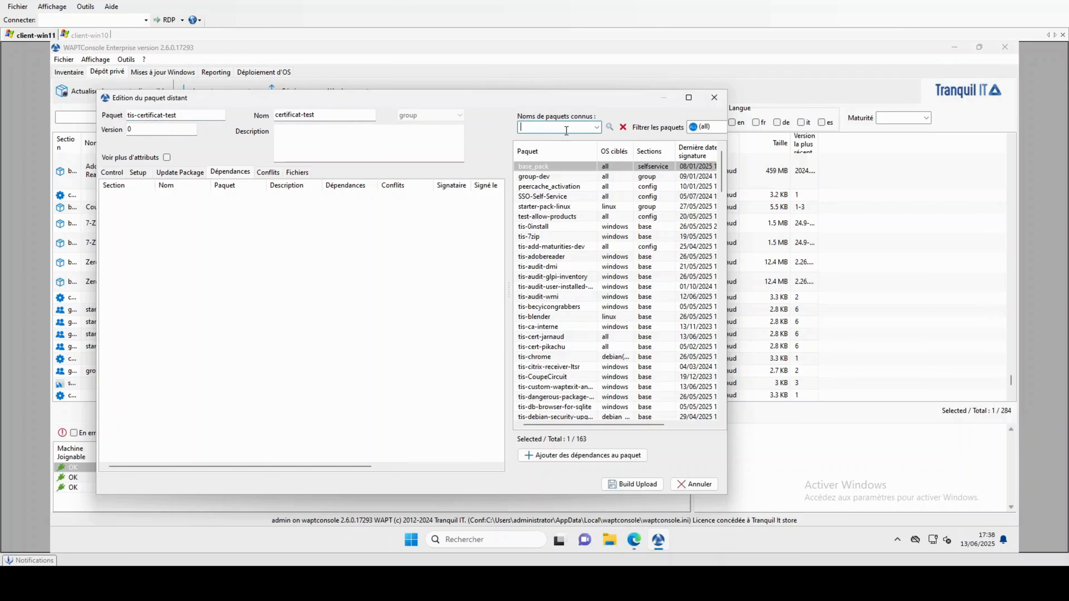
type("cert")
key("Return")
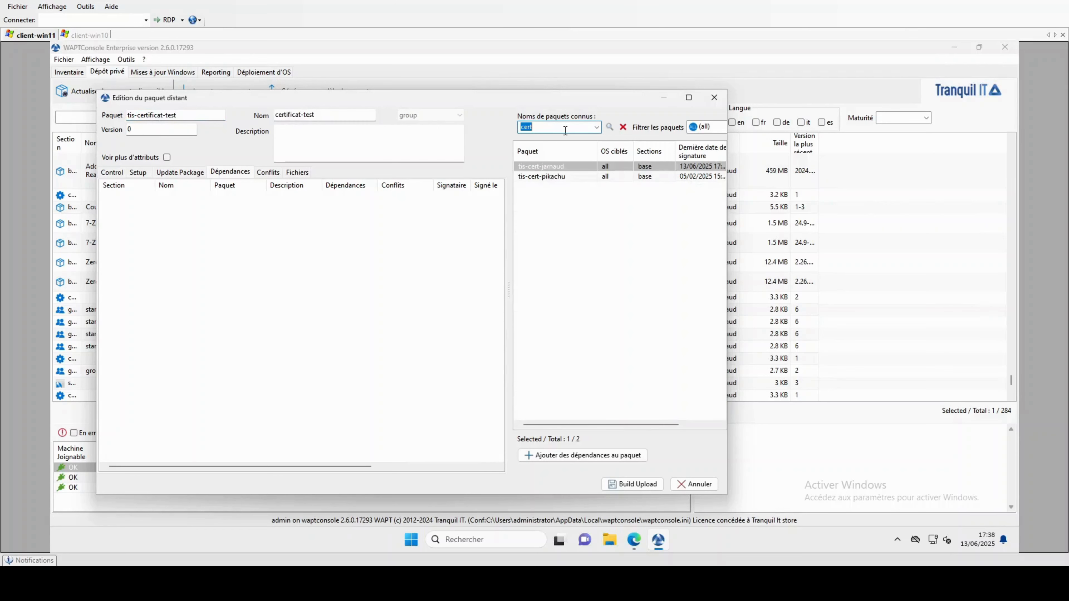
left_click_drag(525, 168, 269, 236)
left_click_drag(531, 168, 305, 241)
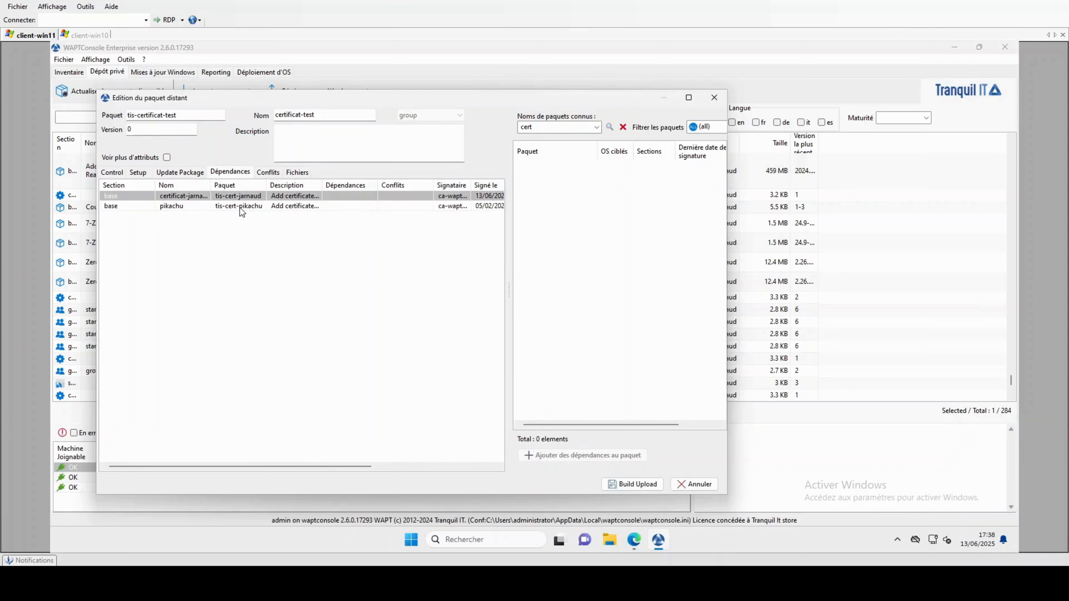
Remove the tis-cert-pikachu dependency from the group package and add it back.
left_click(212, 208)
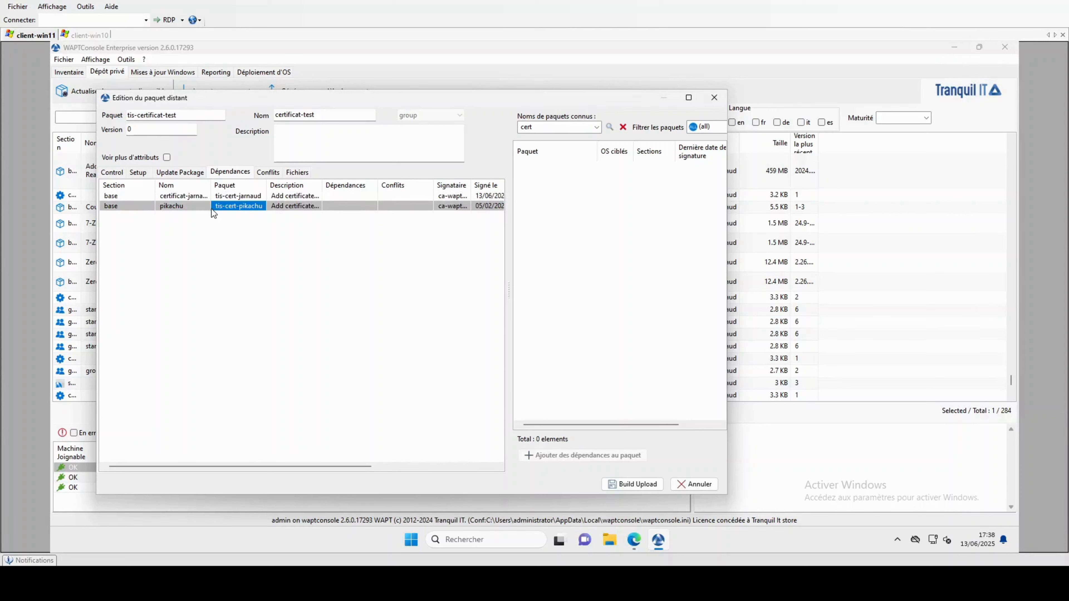
left_click(184, 197)
right_click(184, 197)
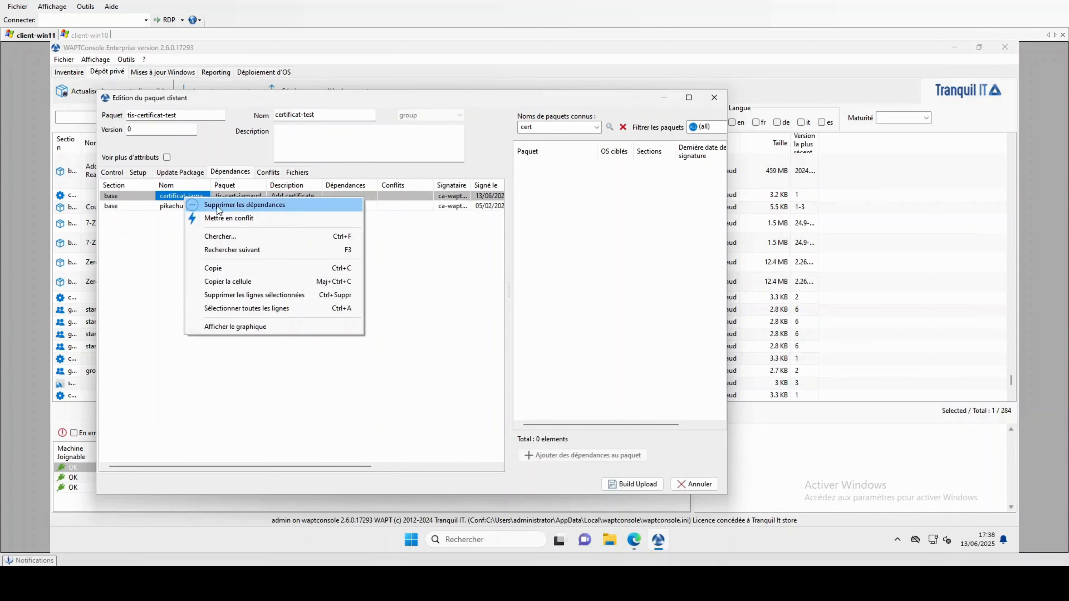
left_click(148, 233)
left_click(188, 209)
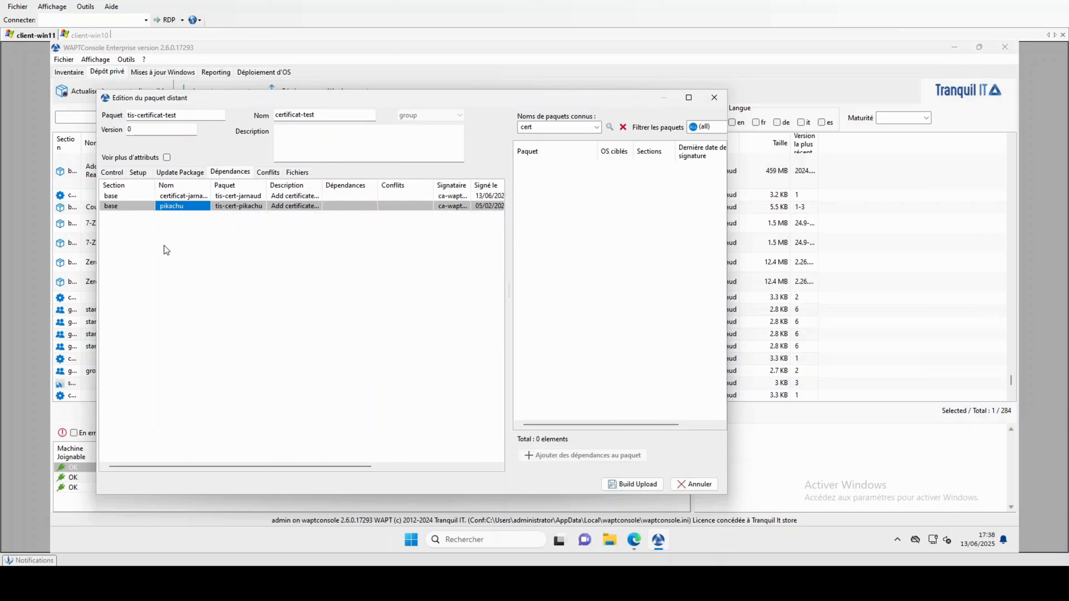
right_click(179, 205)
left_click(222, 213)
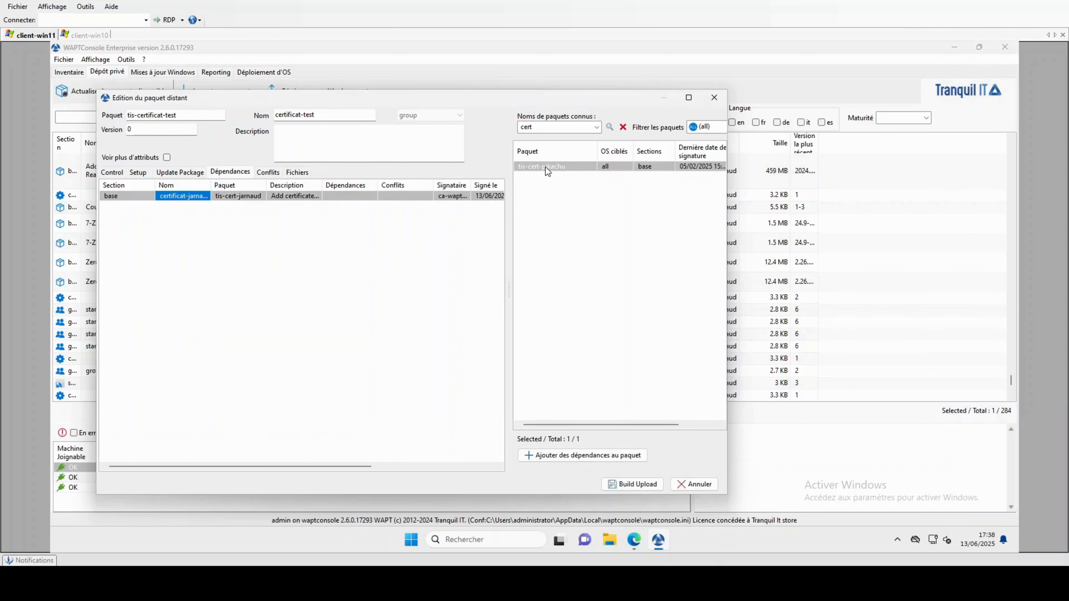
left_click_drag(545, 168, 278, 282)
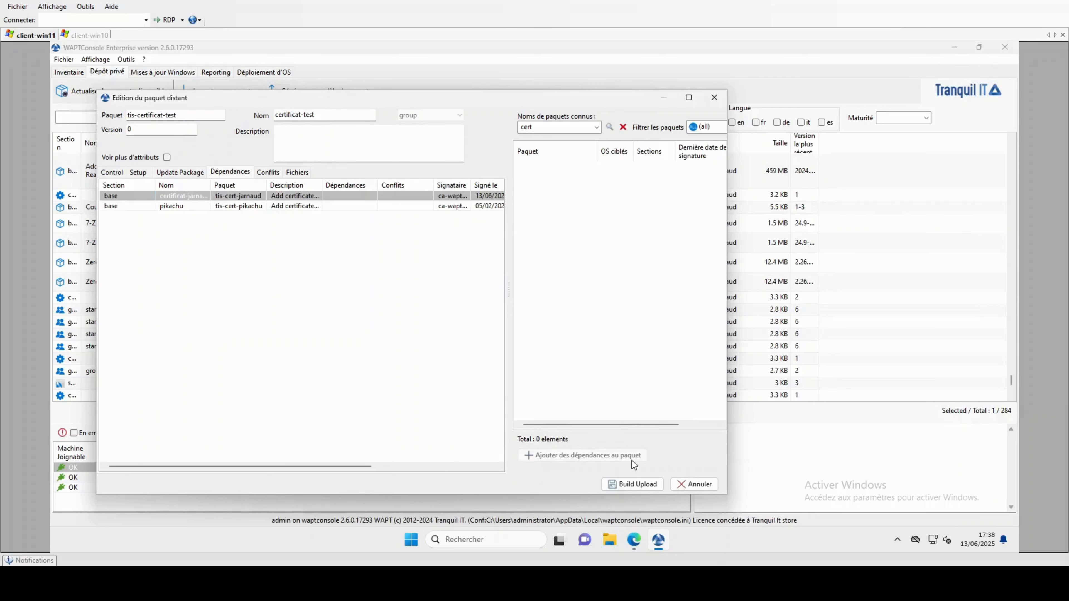
Build and upload the group package, then switch to the machine inventory.
left_click(628, 485)
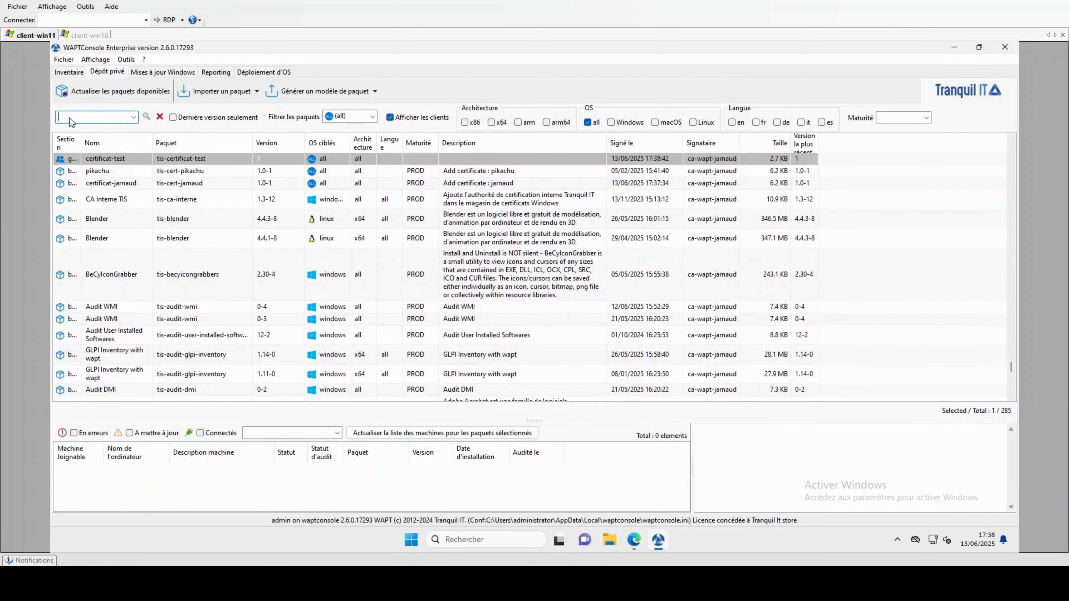
left_click(70, 75)
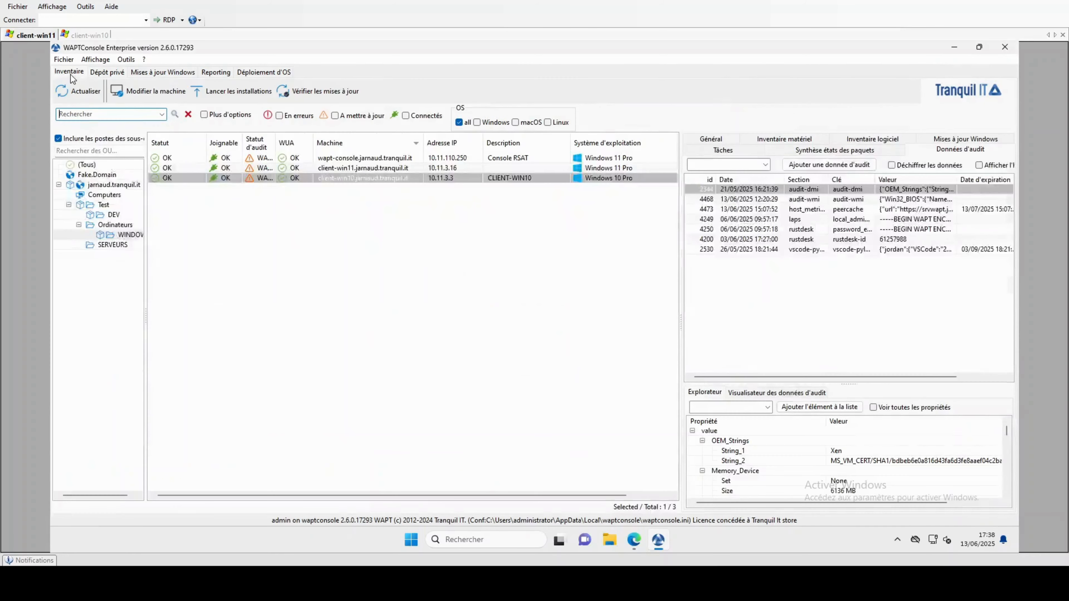
left_click(105, 185)
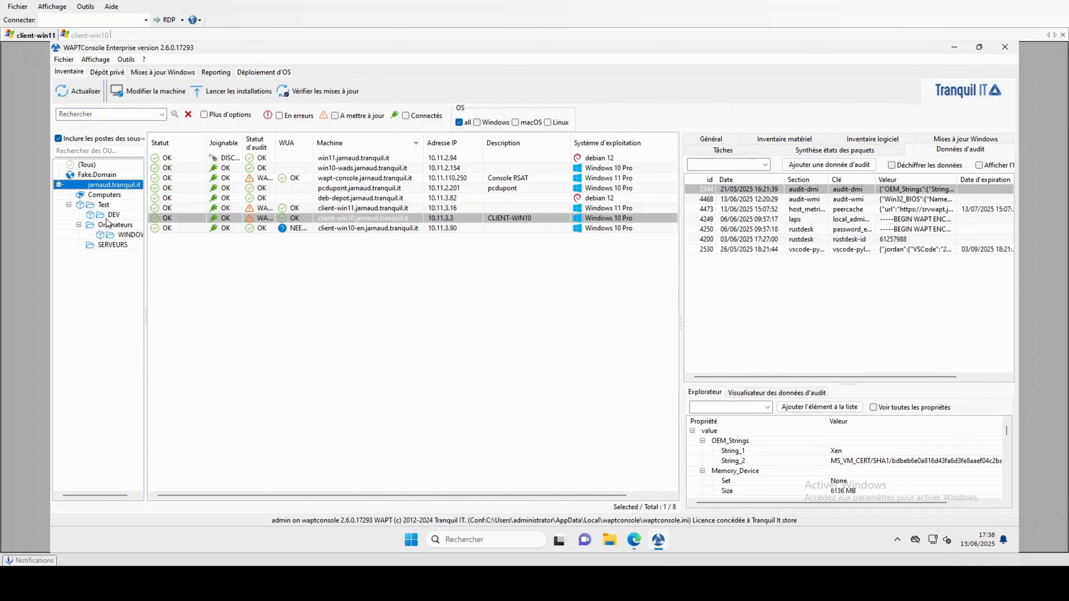
right_click(106, 191)
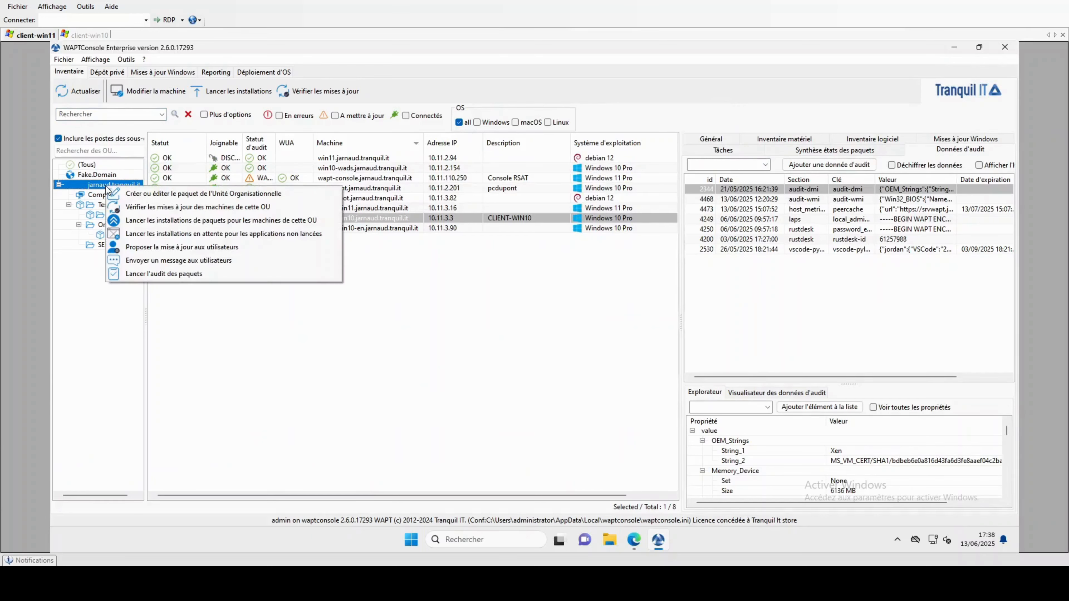
left_click(72, 272)
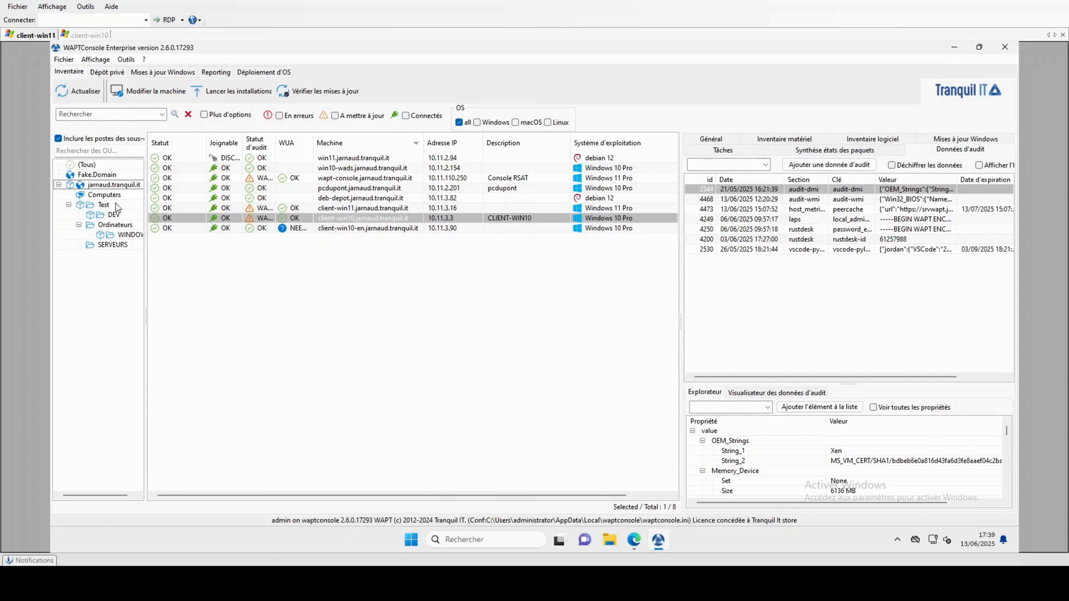
Edit the Test organizational unit's package, add tis-certificat-test as a dependency, and build and upload it.
left_click(103, 207)
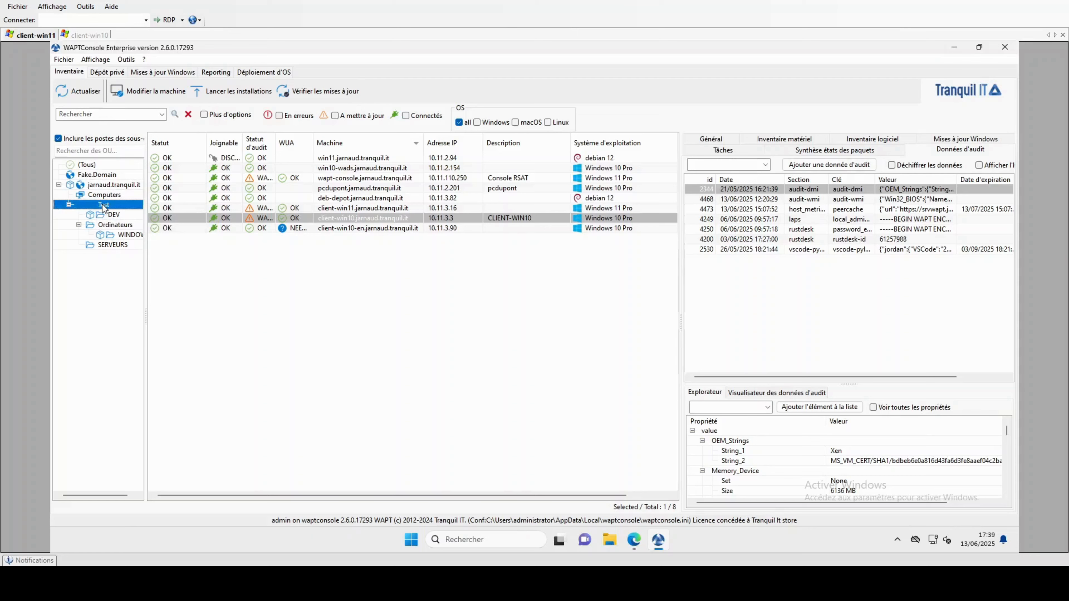
right_click(103, 206)
left_click(155, 215)
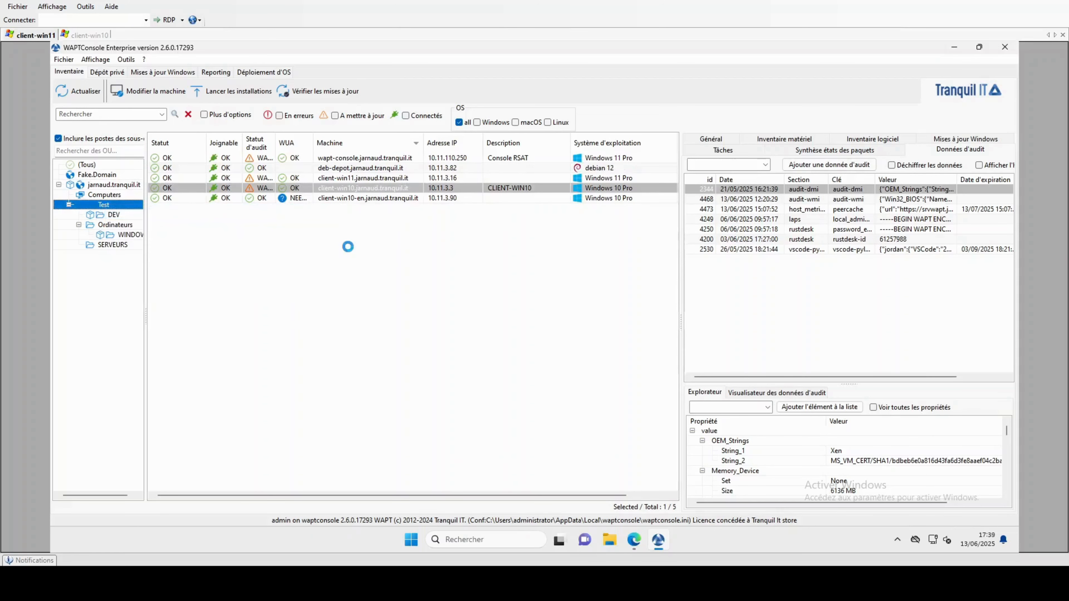
left_click(540, 126)
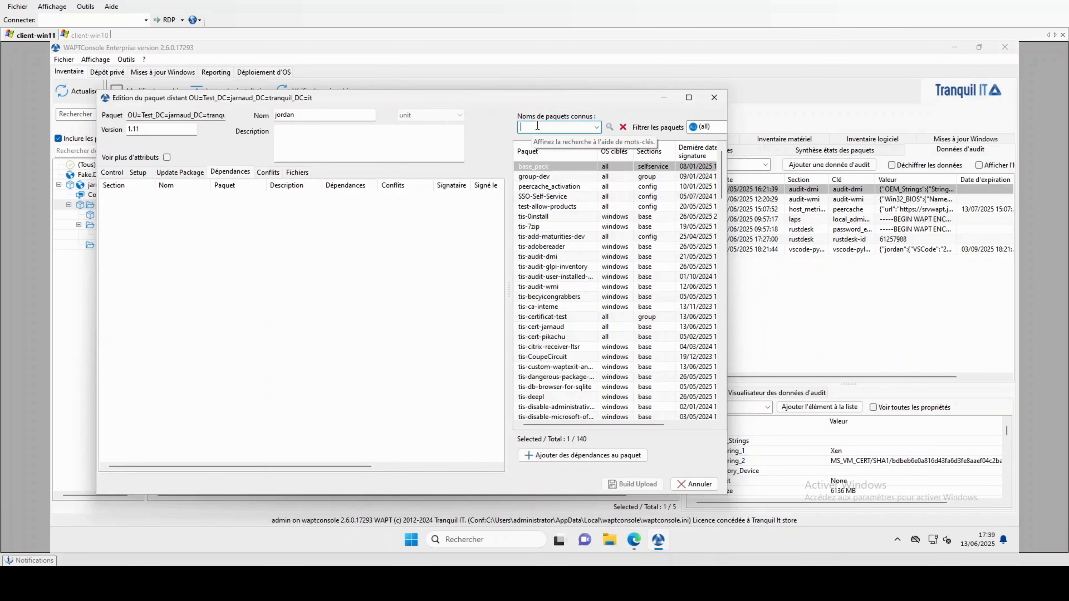
type("cert")
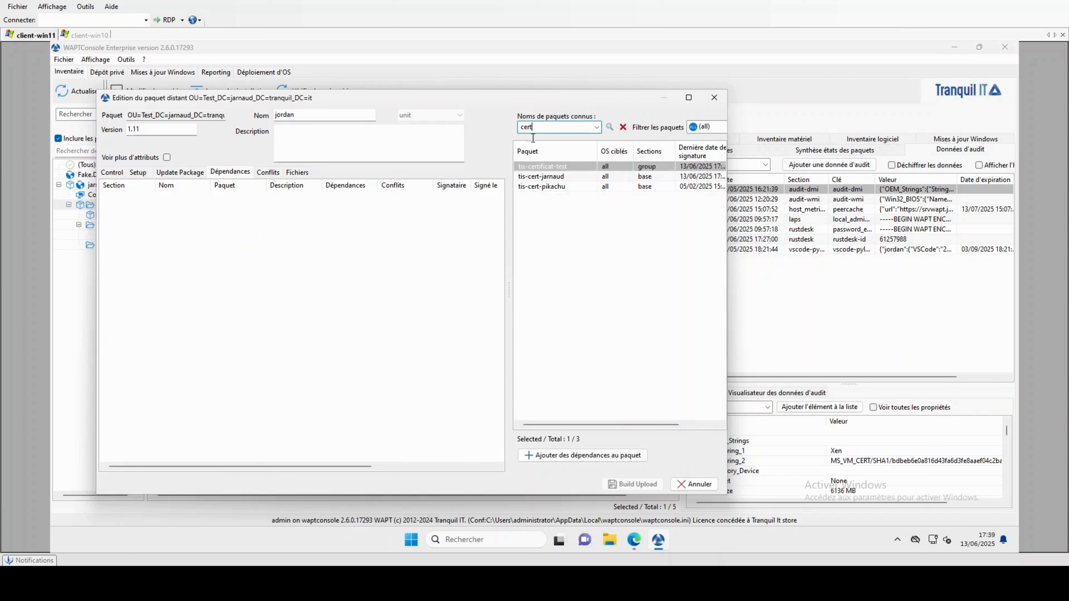
left_click_drag(546, 168, 237, 251)
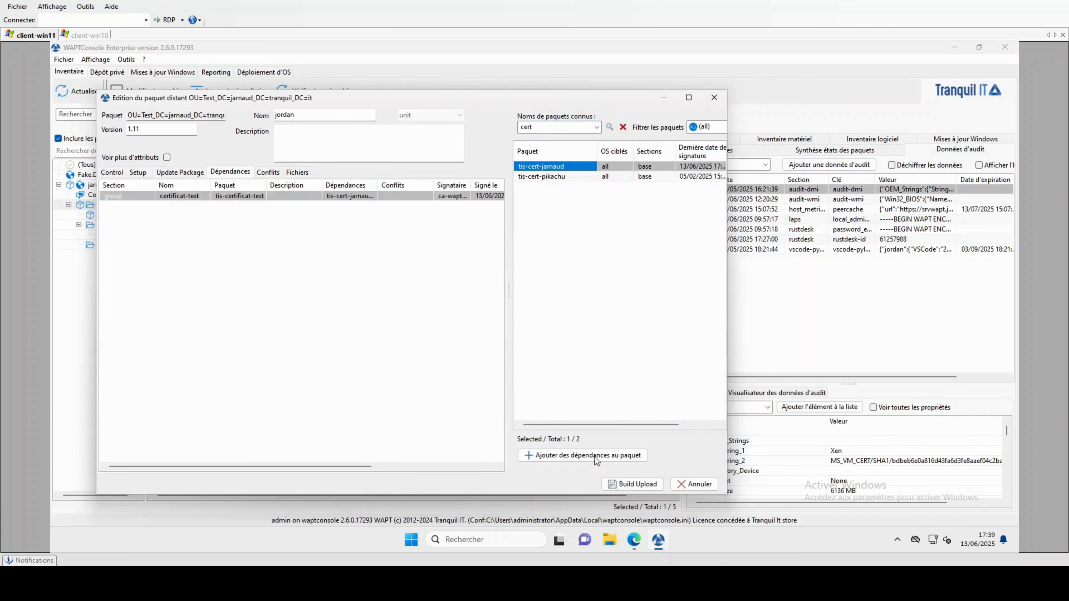
left_click(632, 484)
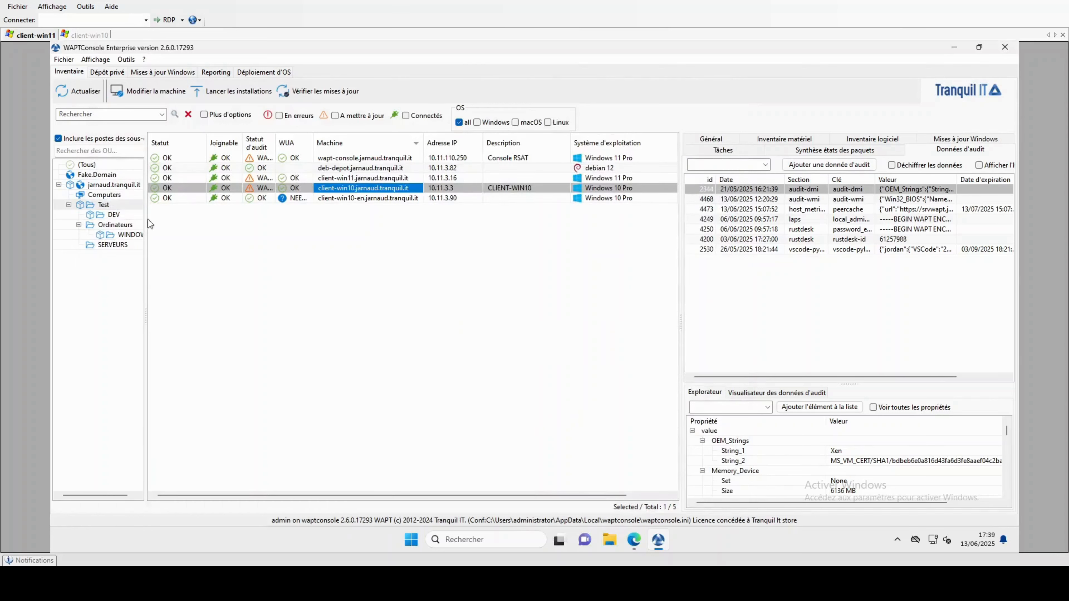
Launch the package installations on client-win11 and client-win10 in the WINDOWS organizational unit with the default upgrade options.
left_click(123, 235)
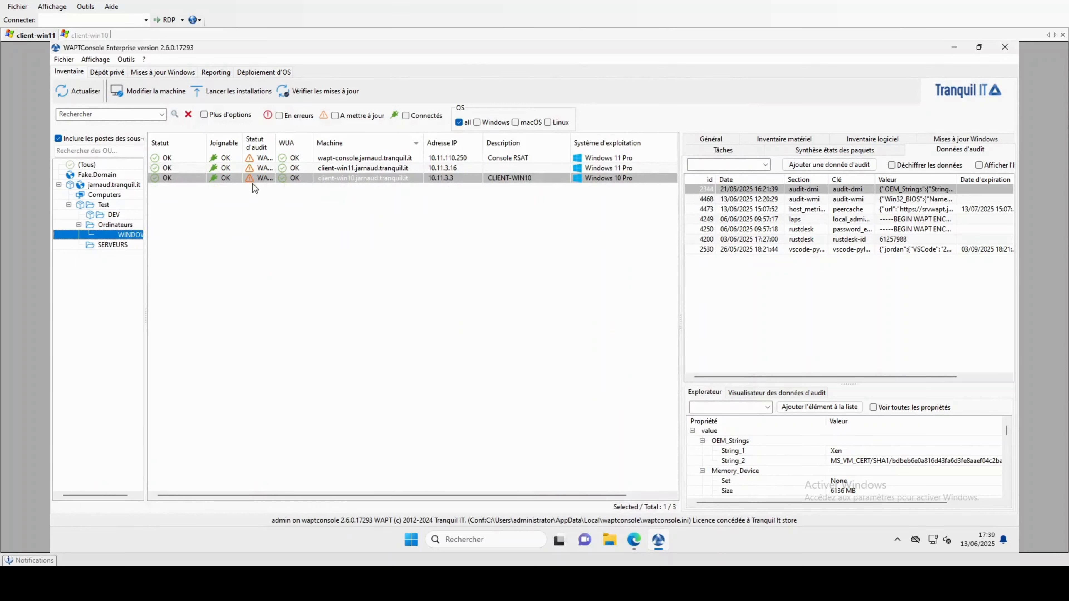
left_click(342, 167, "ctrl")
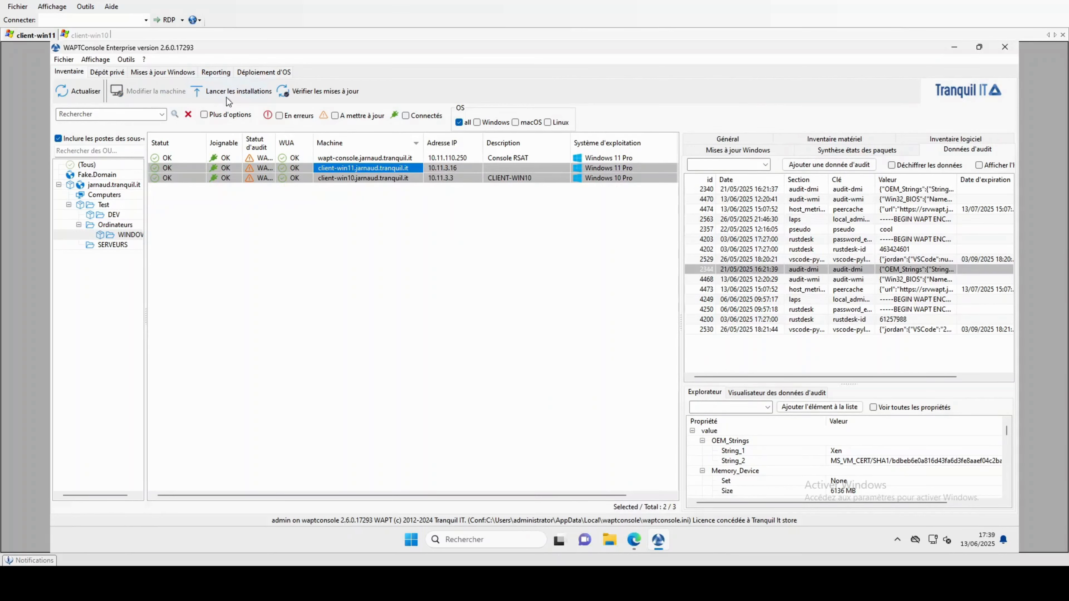
left_click(246, 95)
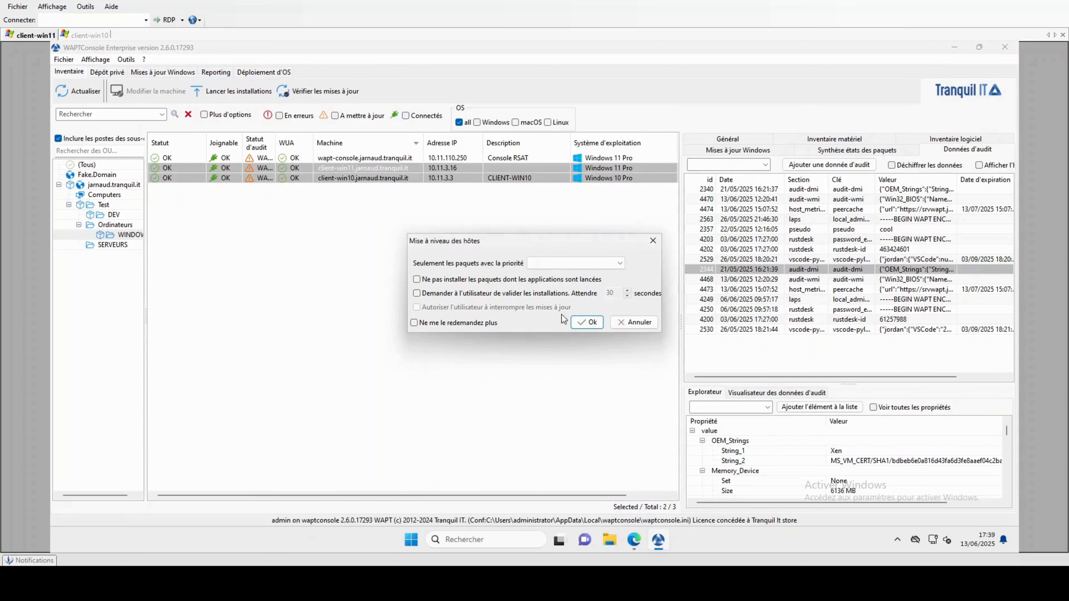
left_click(585, 322)
left_click(606, 307)
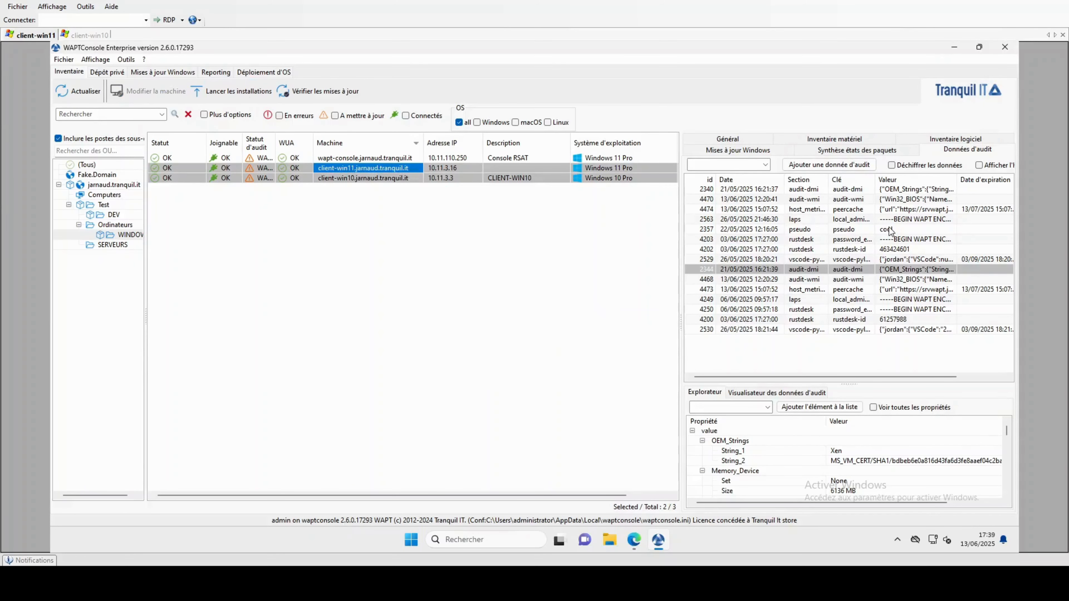
Examine the general information and installed packages of client-win11.
left_click(739, 142)
left_click(353, 168)
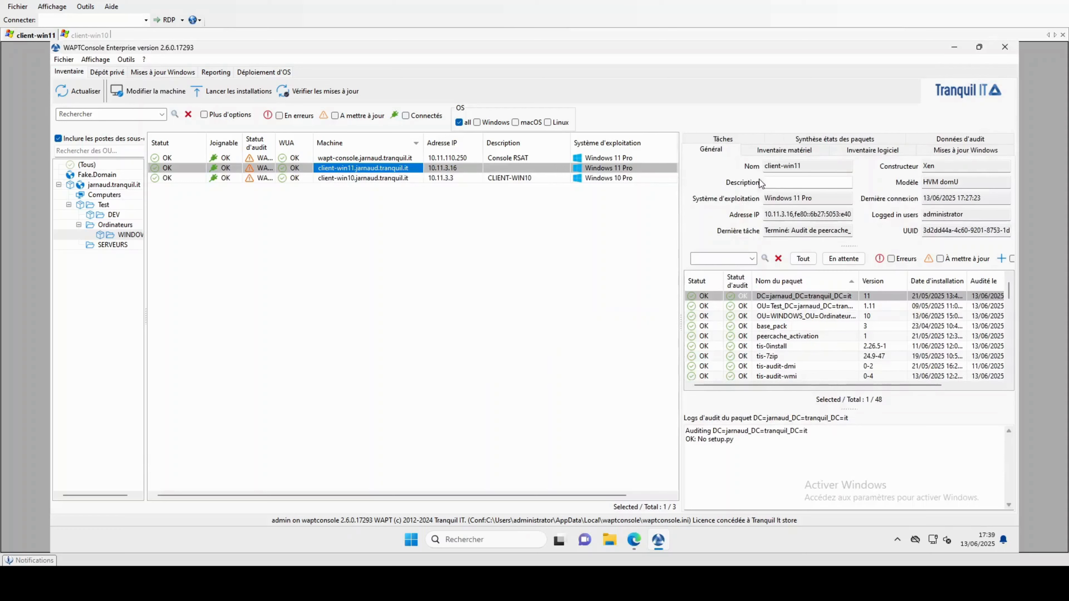
Filter the installed packages by "cert", refresh the inventory, and check tis-certificat-test on client-win11 and client-win10.
left_click(740, 142)
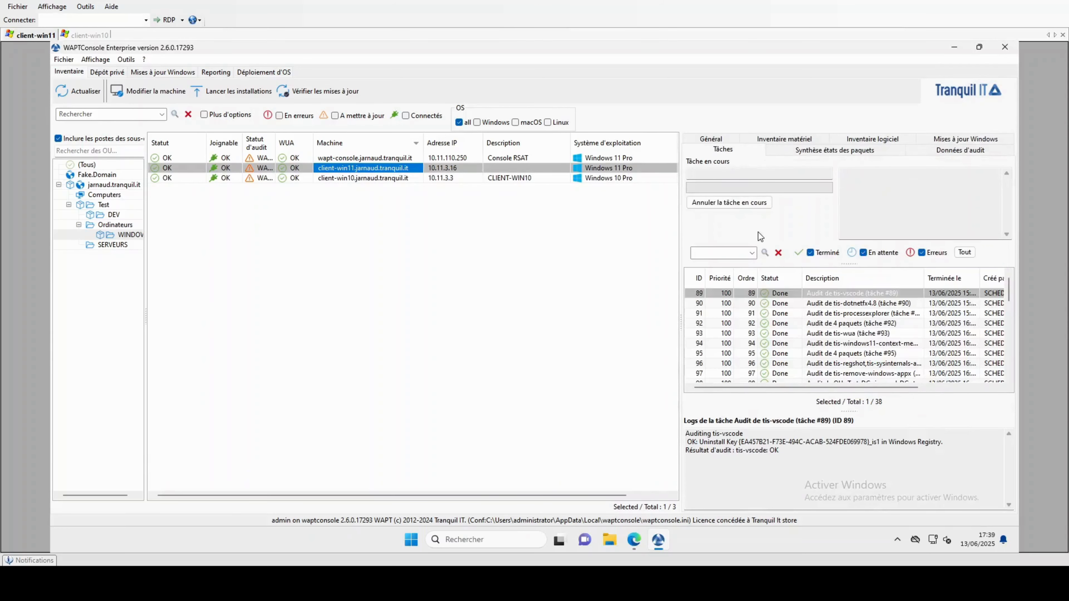
left_click(711, 141)
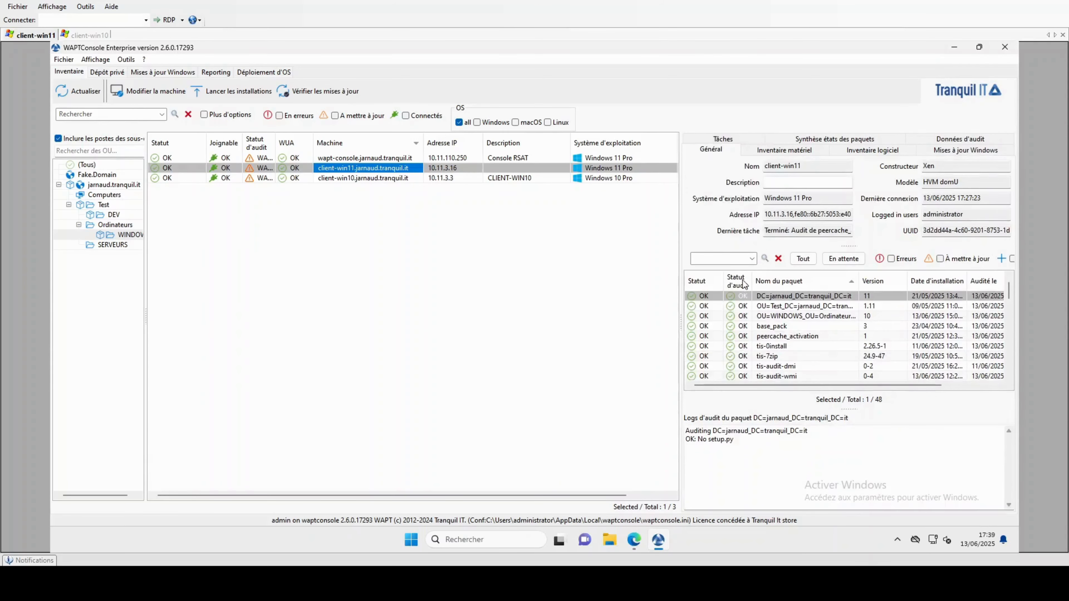
left_click(718, 258)
type("cert")
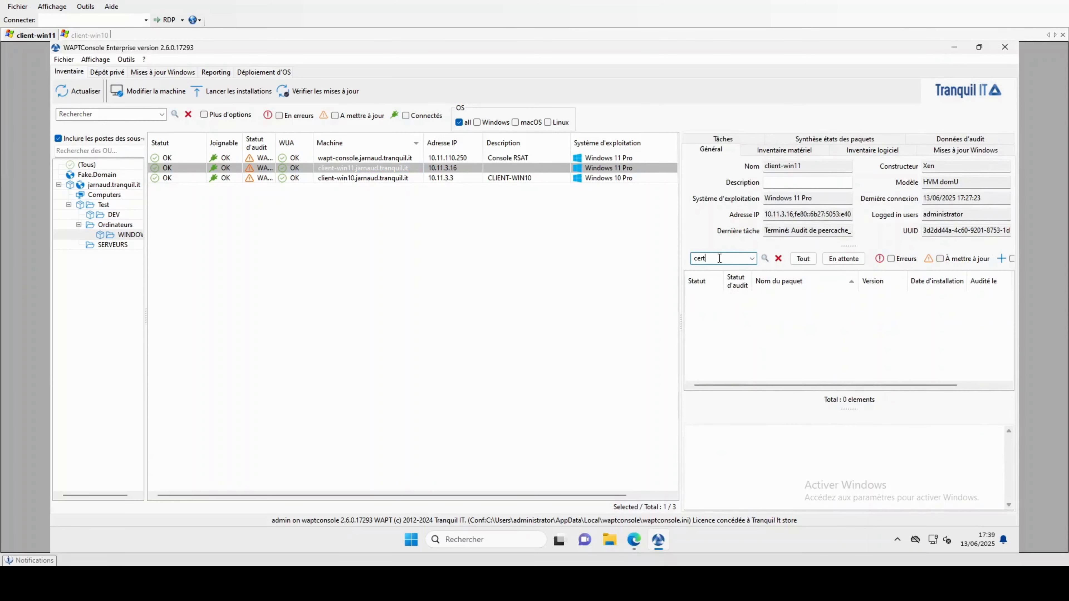
left_click(82, 93)
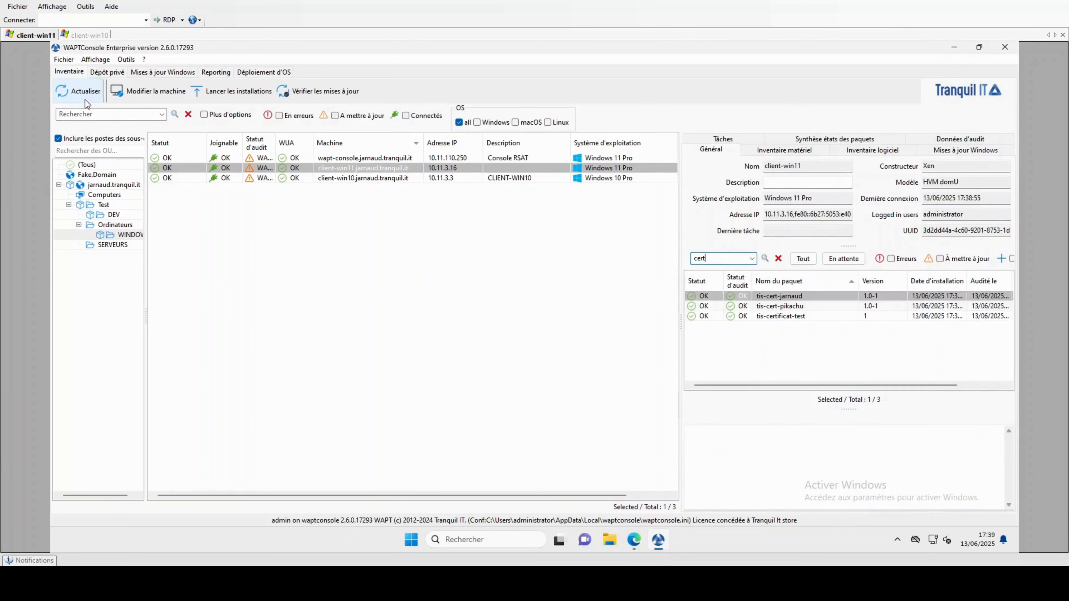
left_click(787, 317)
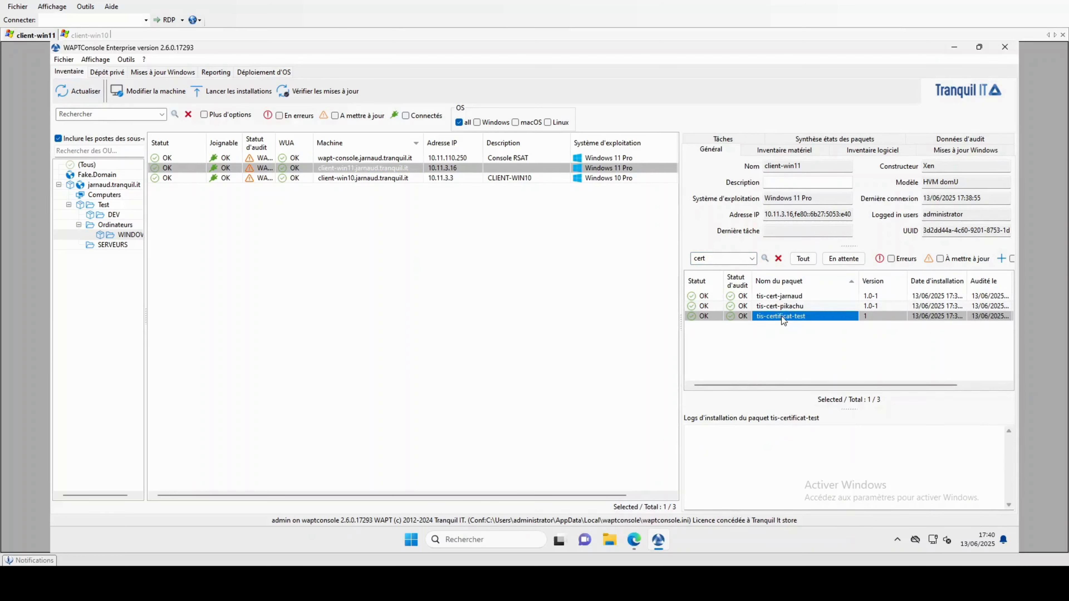
left_click(328, 180)
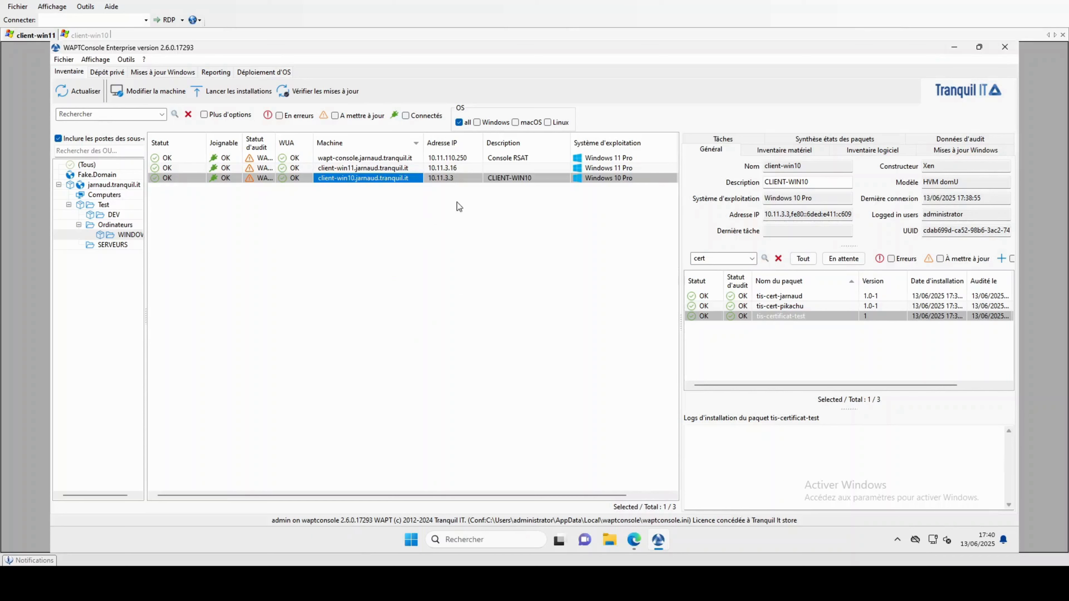
Enable the Certificats view in the machine details, refresh the inventory, and examine the certificates installed on the clients.
right_click(708, 150)
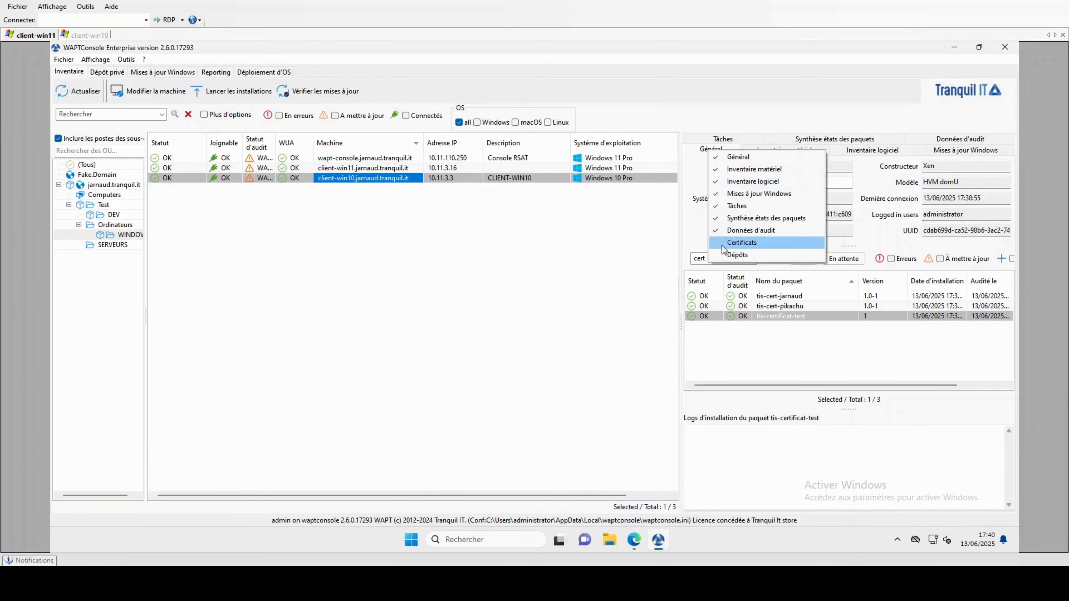
left_click(760, 245)
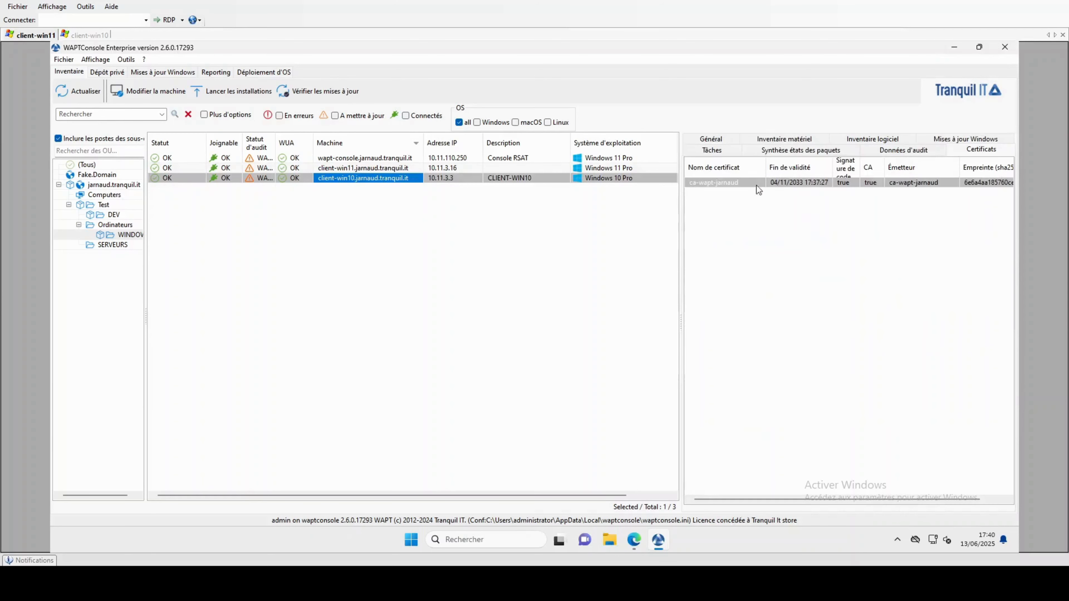
left_click(83, 95)
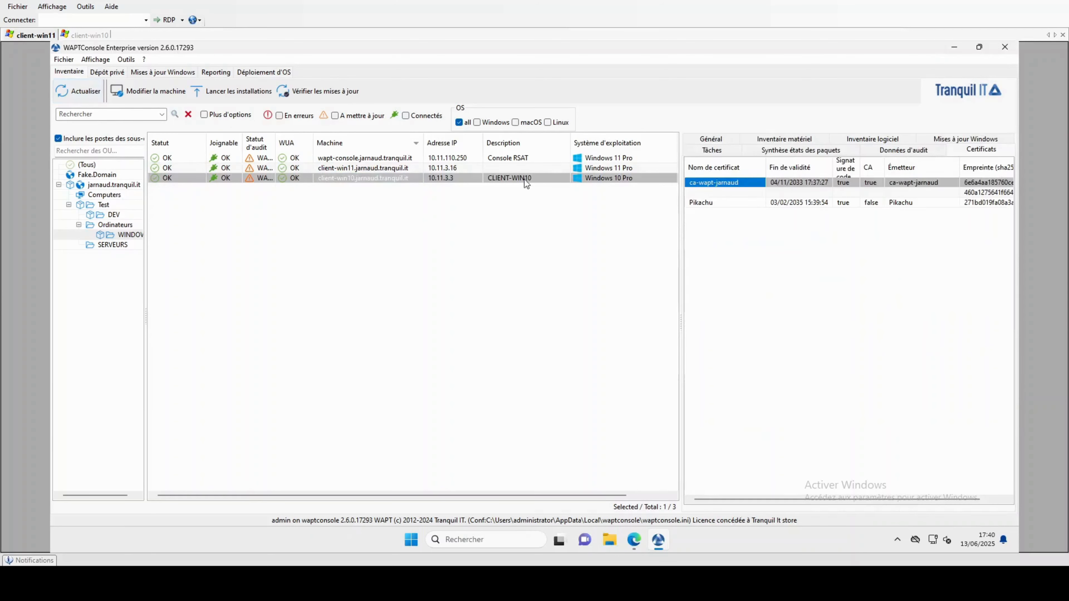
left_click(711, 200)
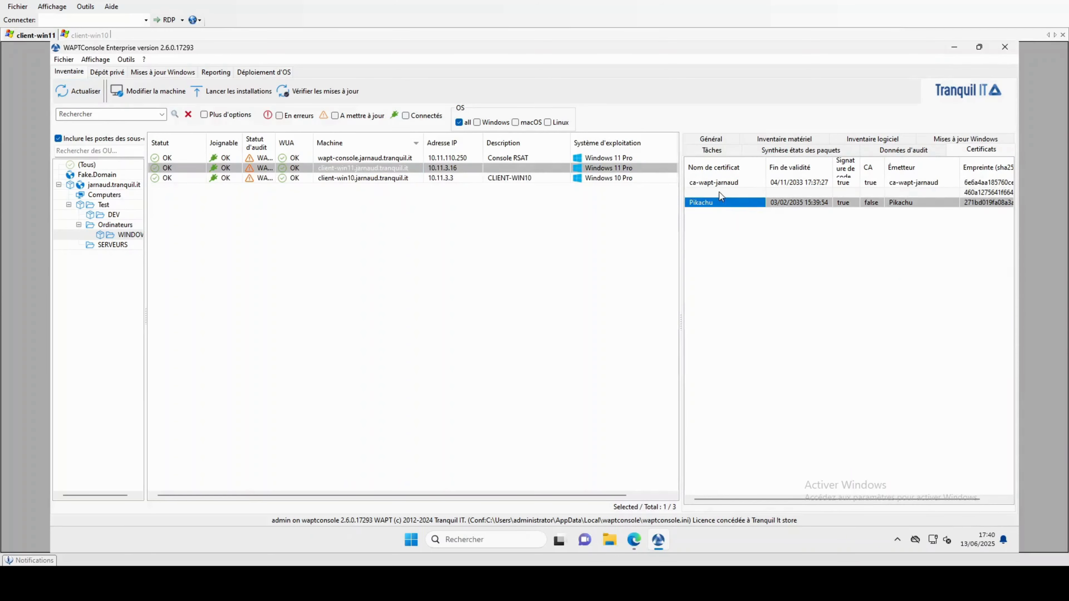
left_click(345, 179)
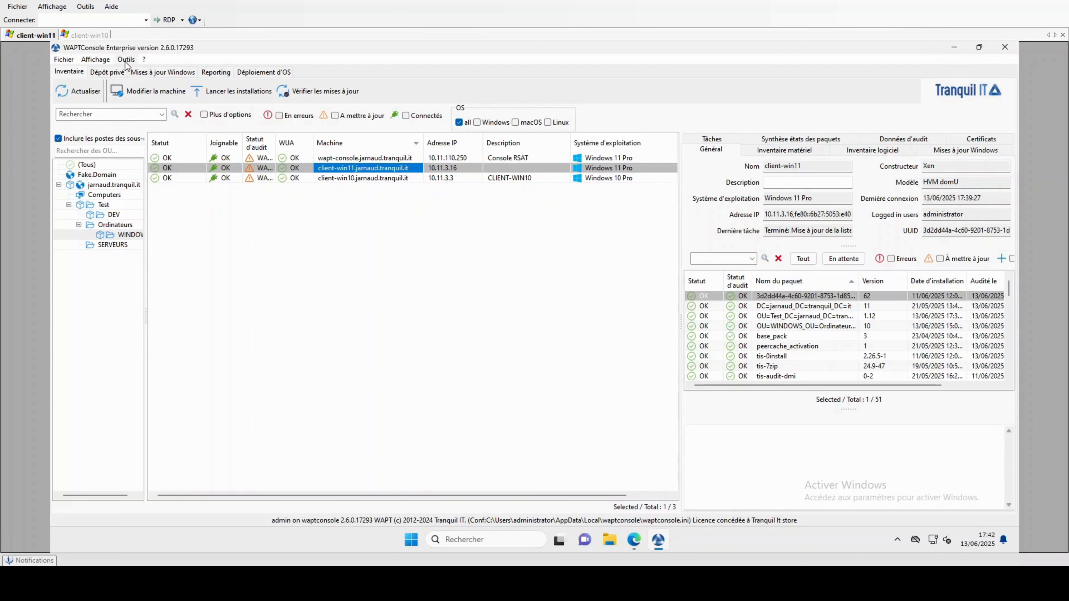
Set the personal certificate path to jarnaud.crt from the WAPT-CA share, save the preferences, and authenticate with the admin account password.
left_click(351, 177)
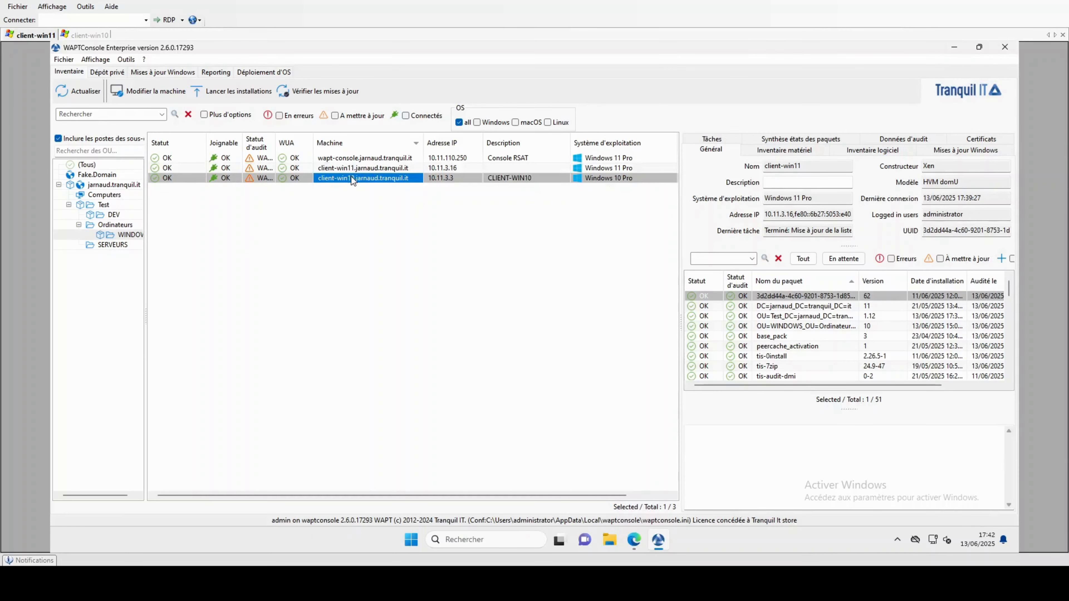
left_click(129, 61)
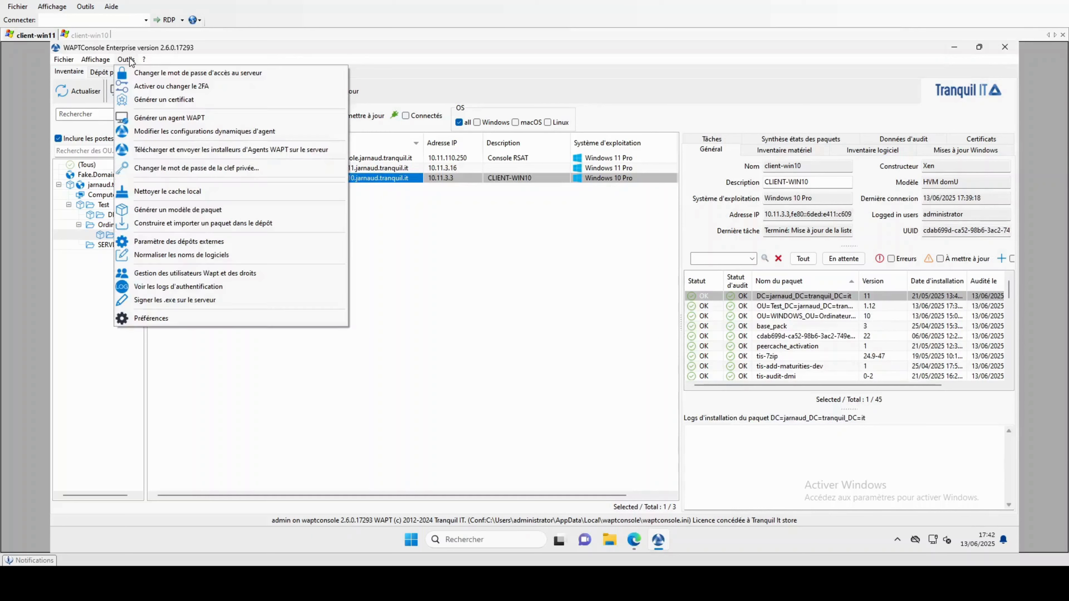
left_click(171, 322)
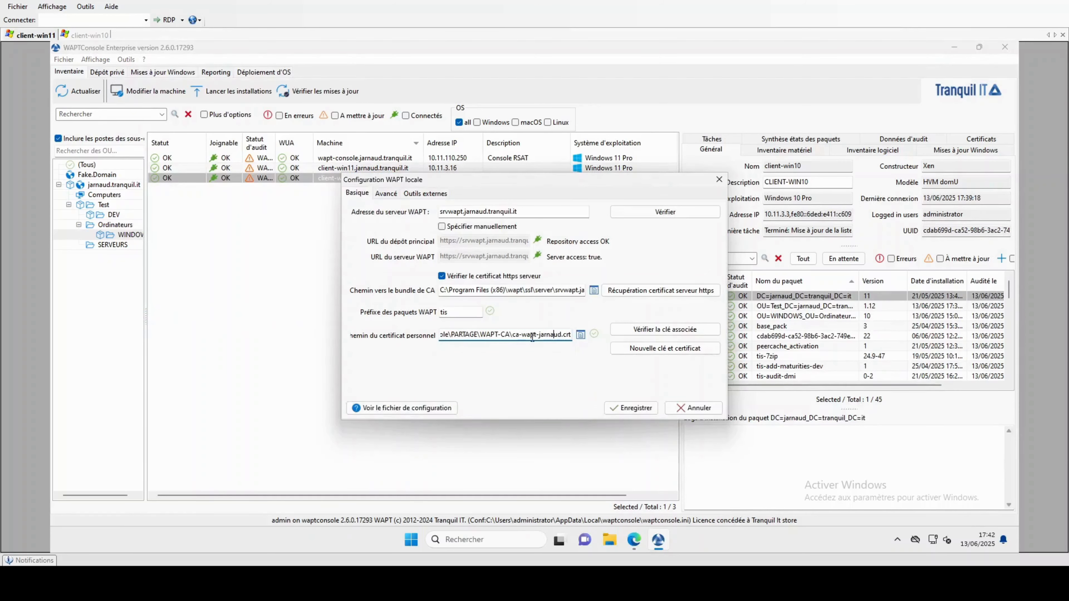
left_click_drag(512, 335, 571, 337)
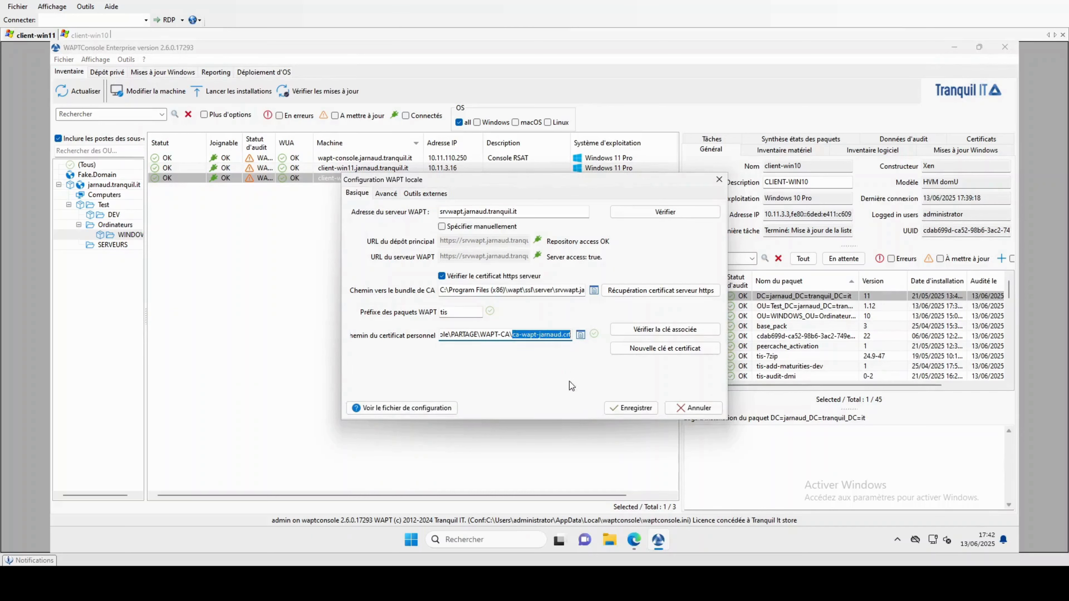
left_click(582, 333)
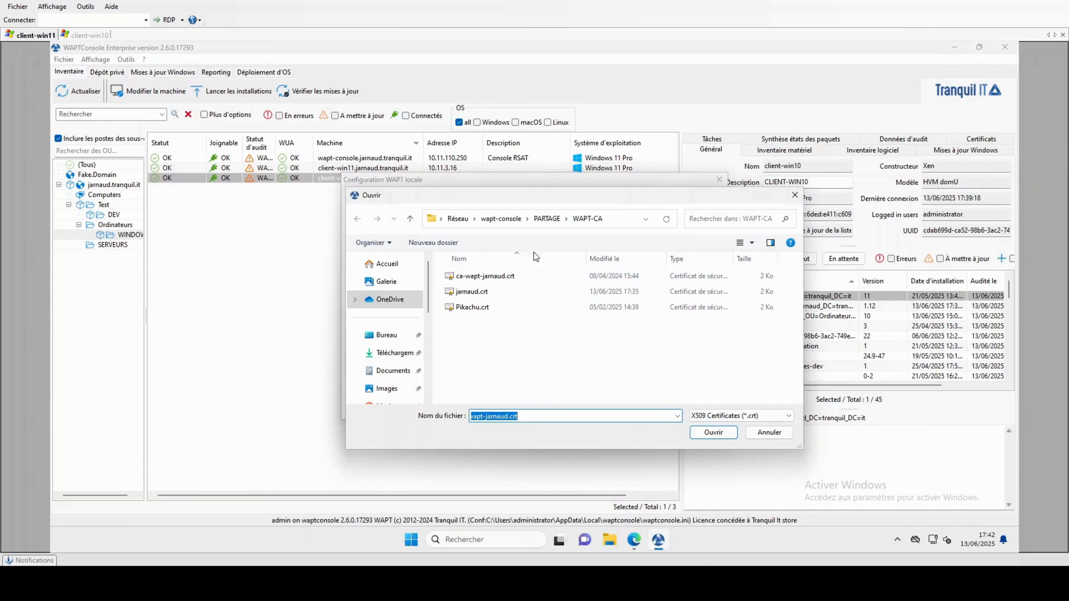
left_click(471, 292)
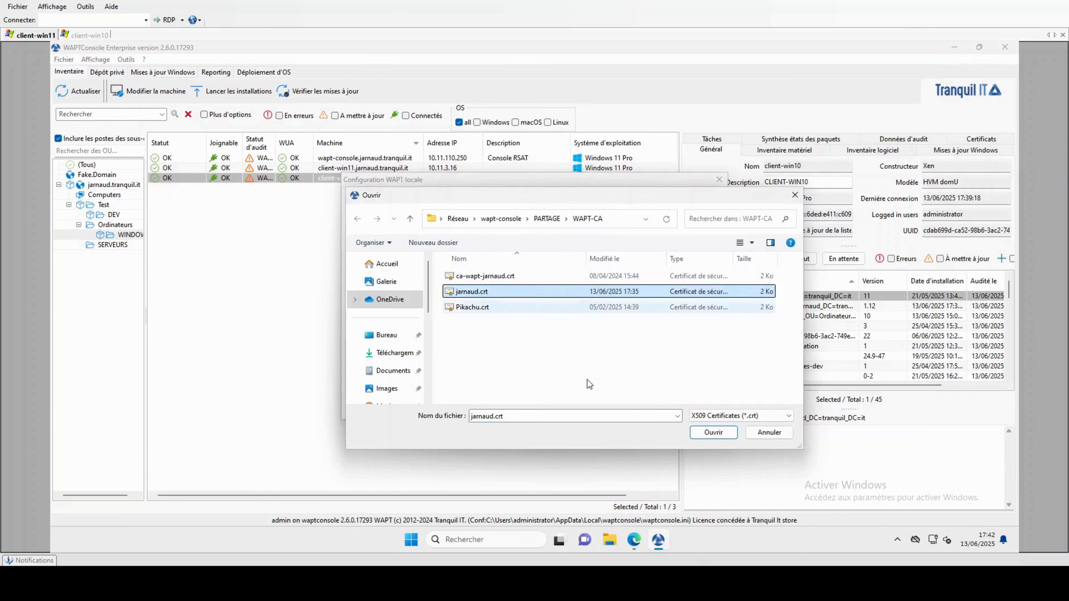
left_click(713, 432)
left_click(642, 412)
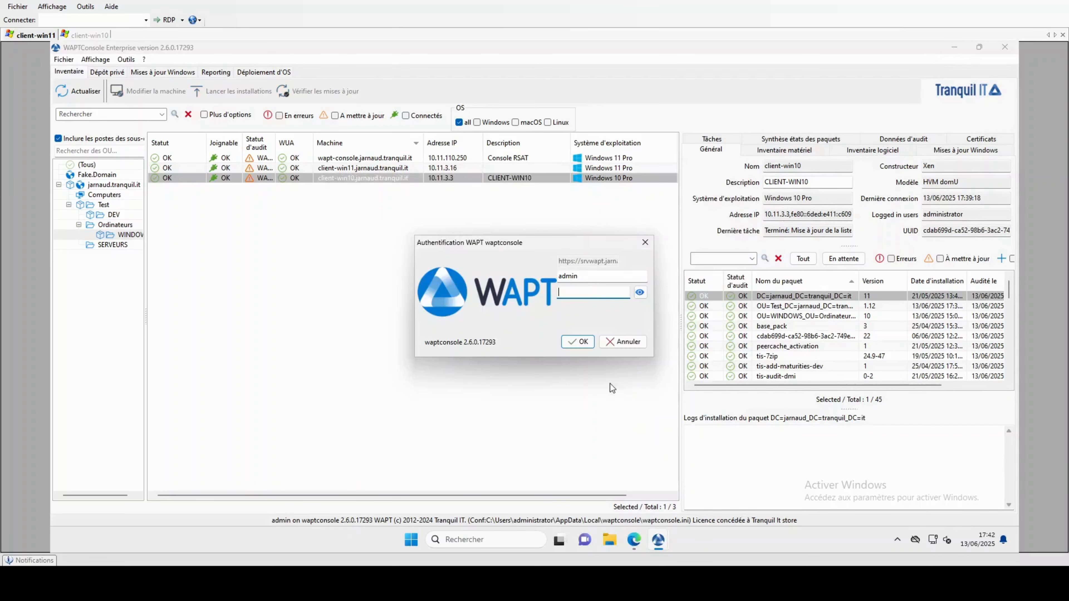
type("********")
key("Return")
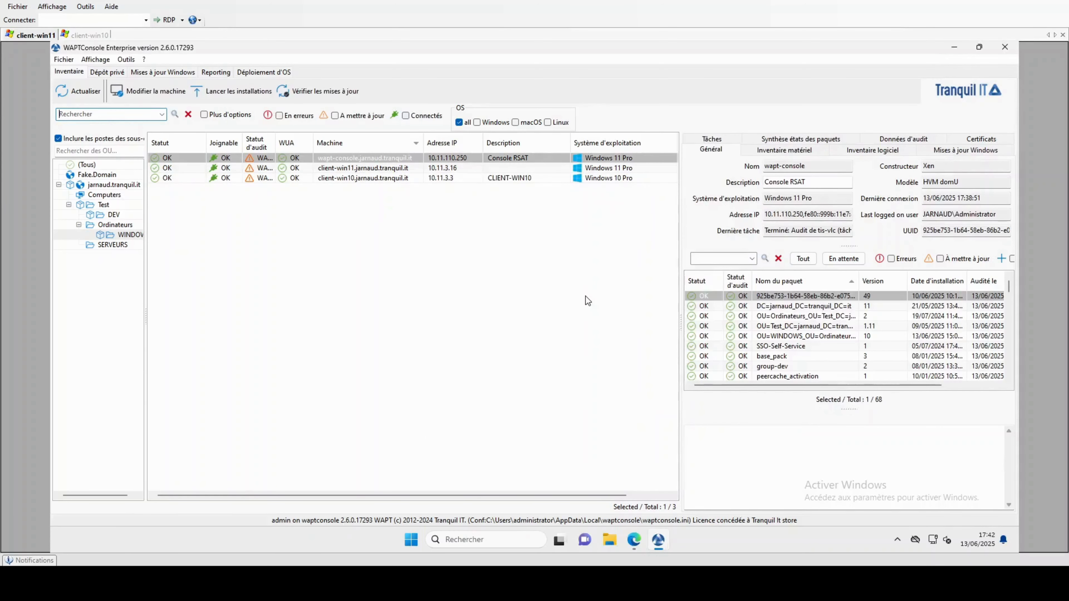
Check the personal certificate path in the console preferences and close them without changes.
left_click(336, 180)
left_click(125, 59)
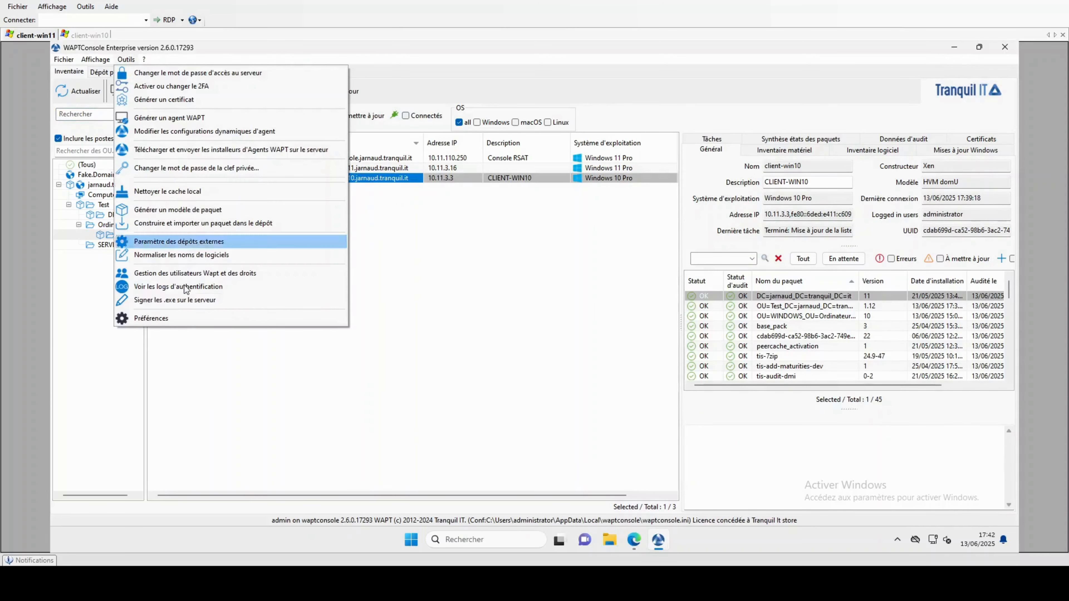
left_click(180, 319)
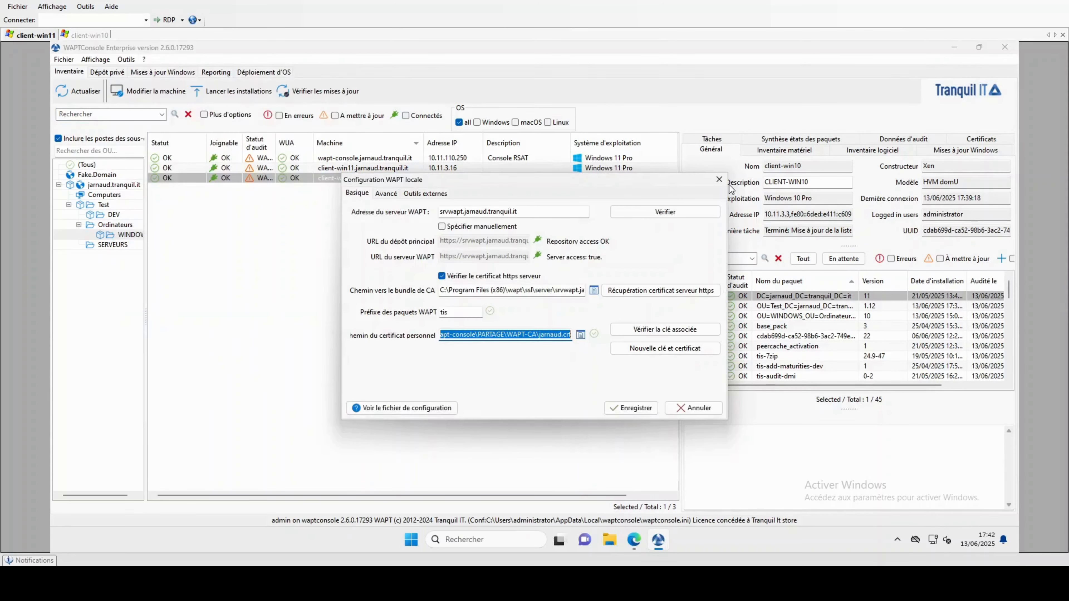
left_click(719, 179)
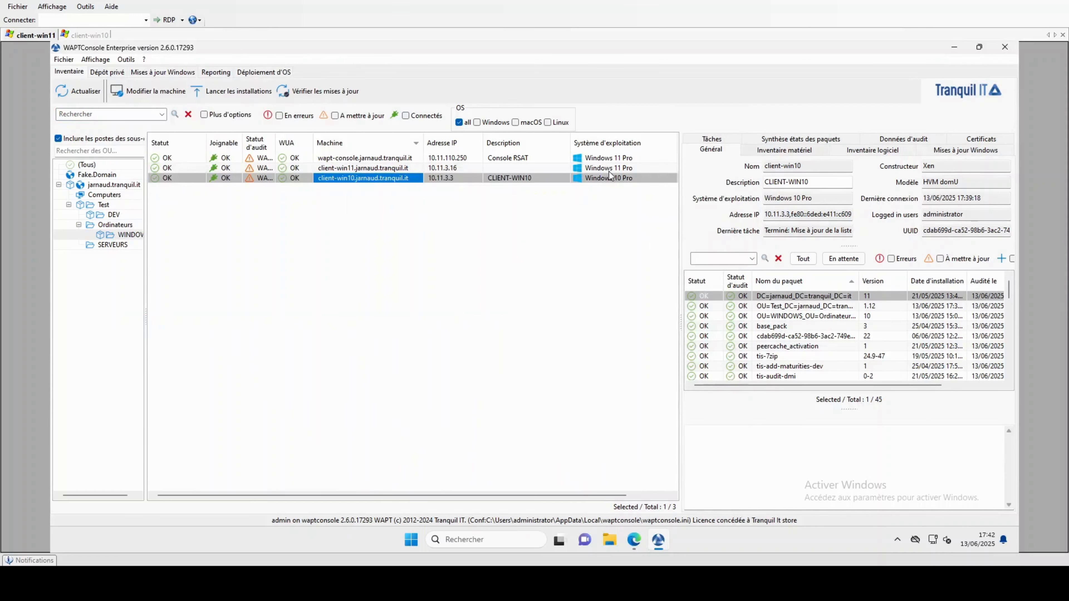
left_click(973, 143)
left_click(696, 195)
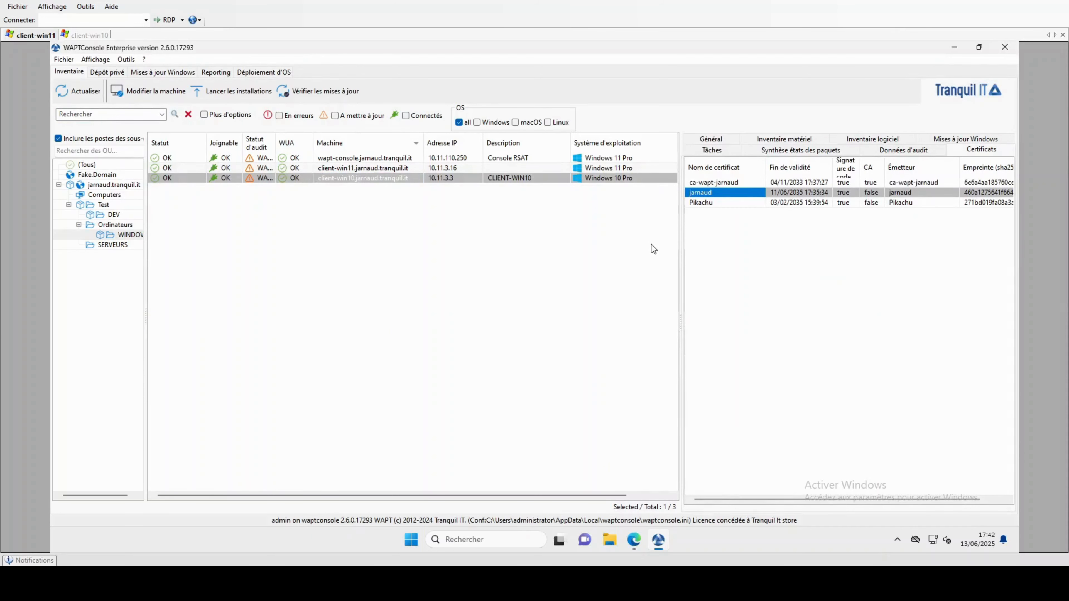
right_click(331, 177)
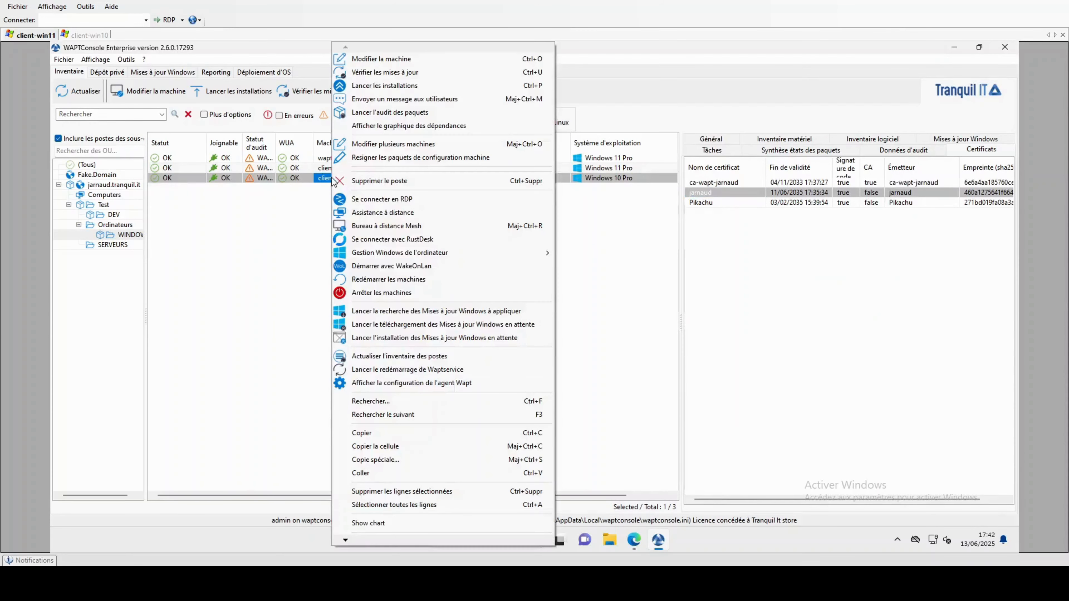
left_click(625, 213)
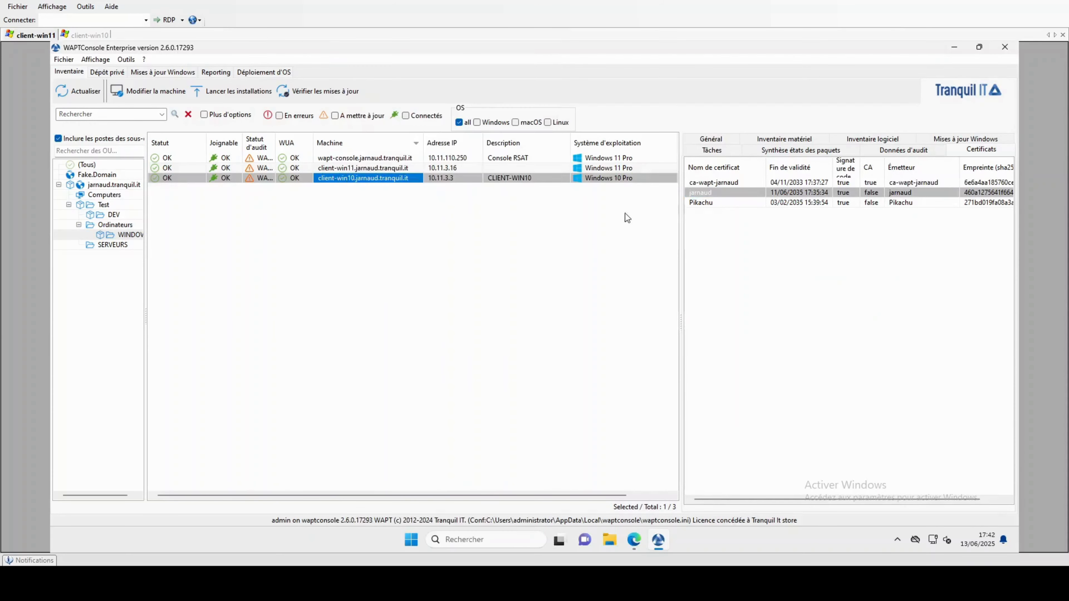
left_click(720, 148)
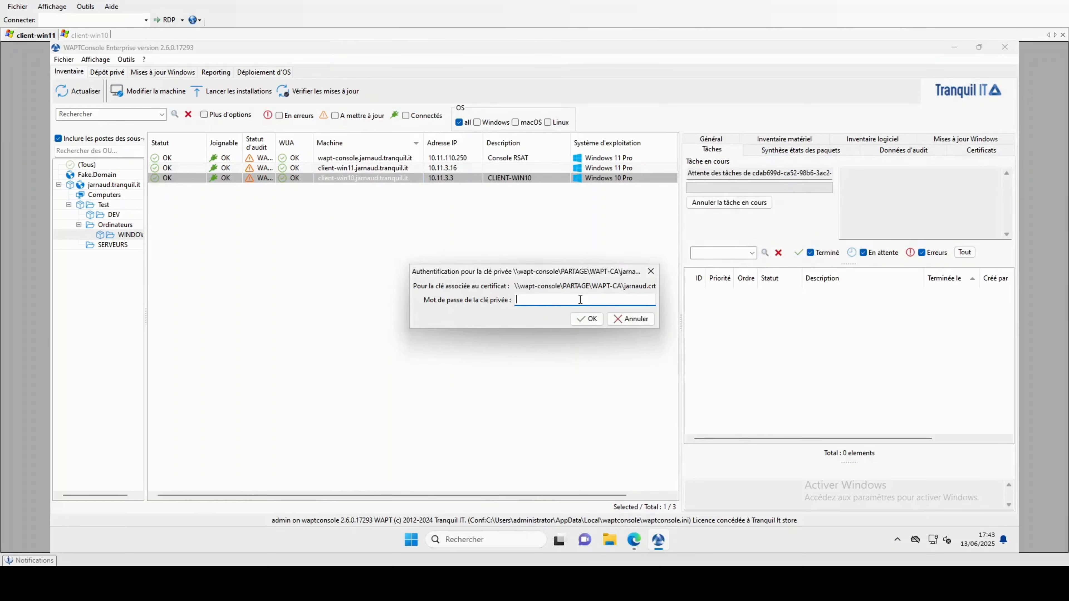
type("***************")
key("Return")
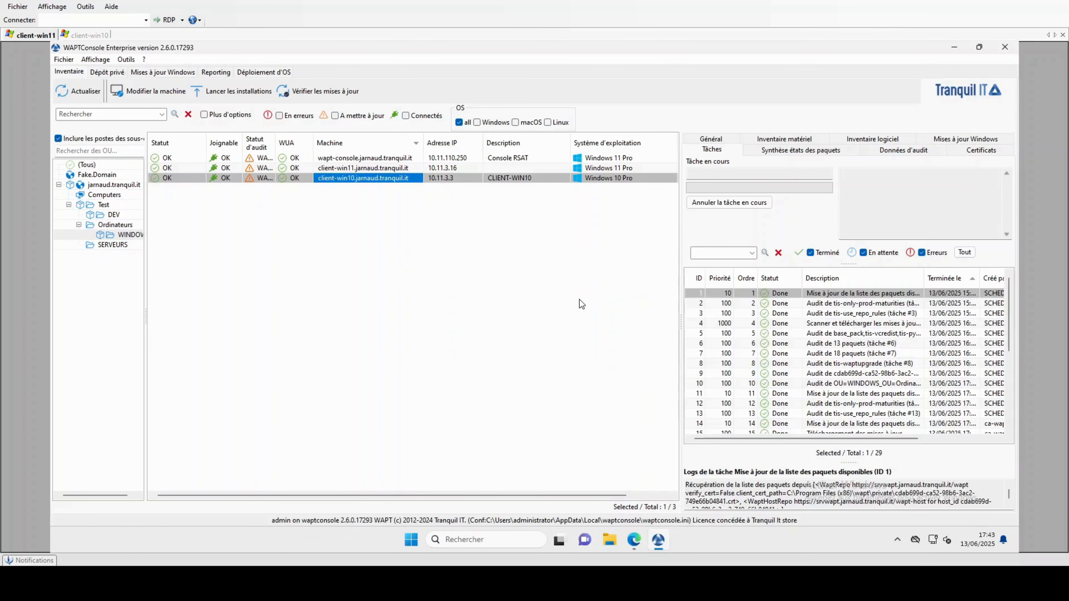
Edit client-win10's machine package, add tis-7zip as a dependency, and save and apply it.
right_click(343, 178)
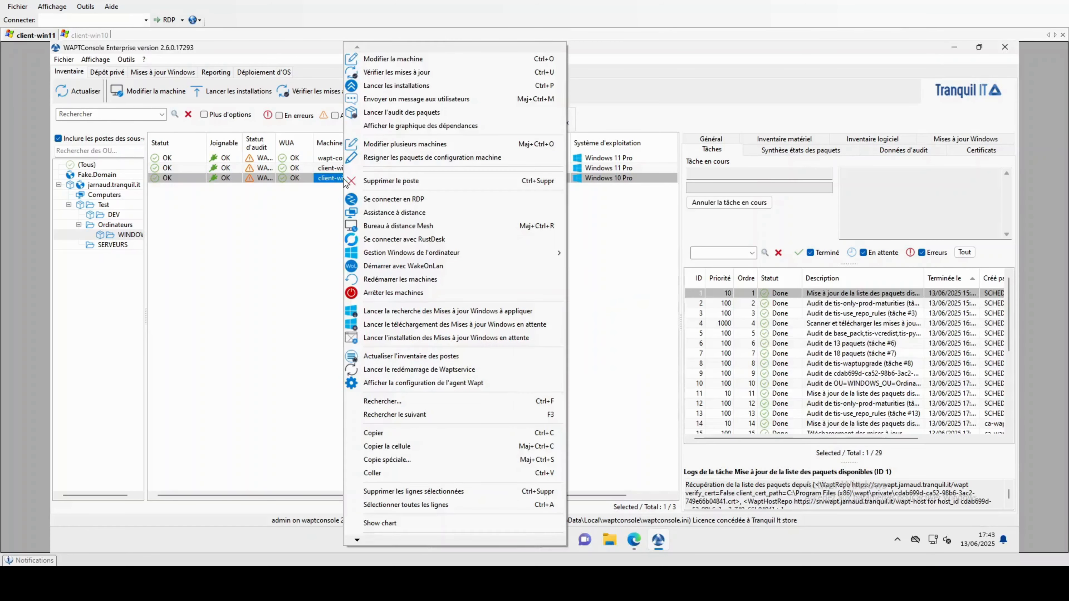
left_click(395, 62)
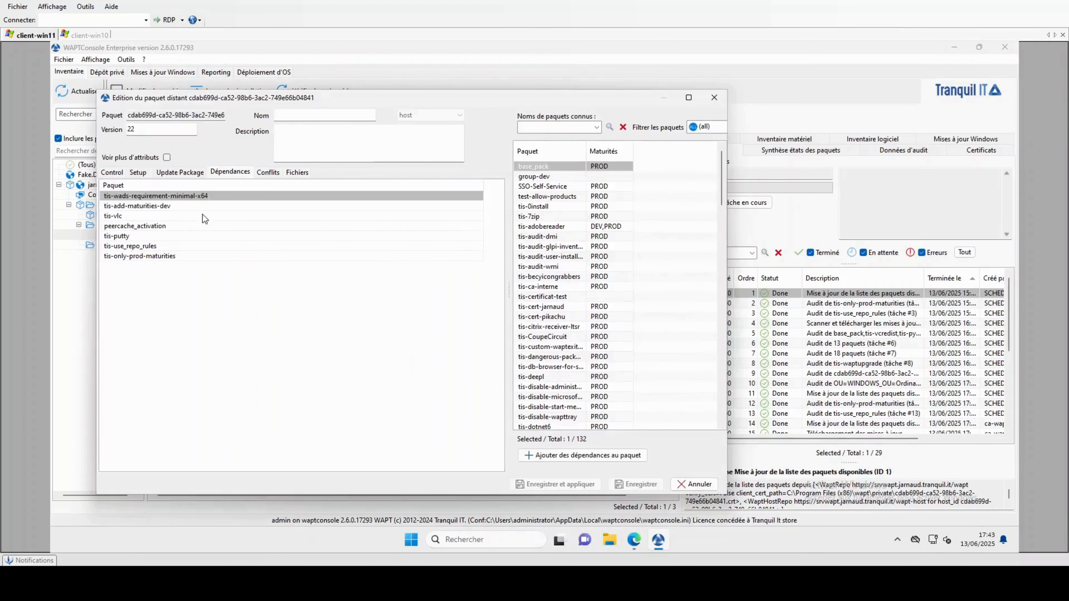
left_click(536, 216)
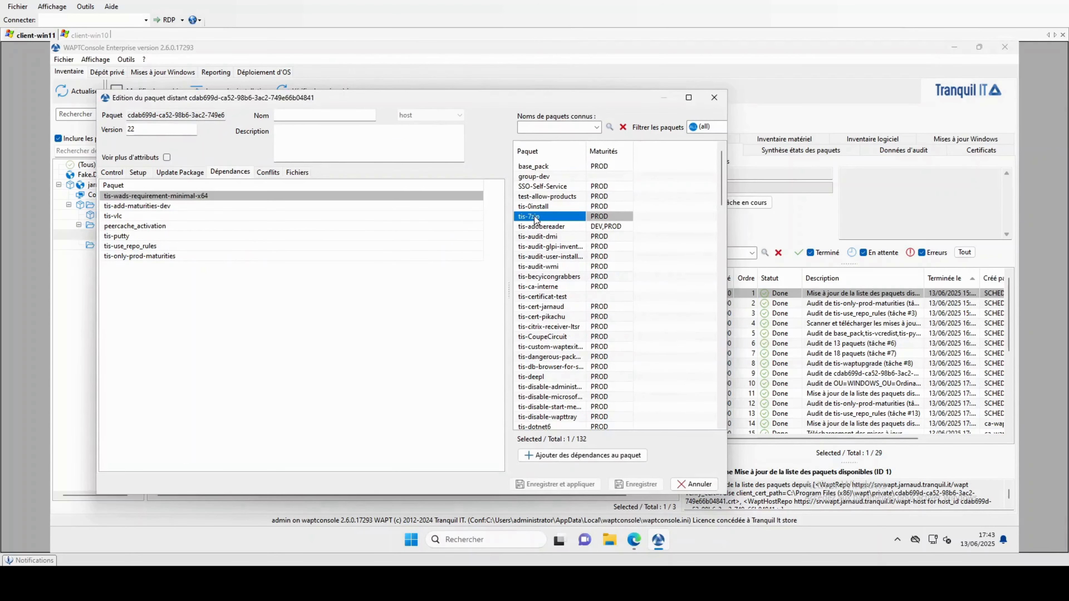
left_click_drag(535, 216, 316, 288)
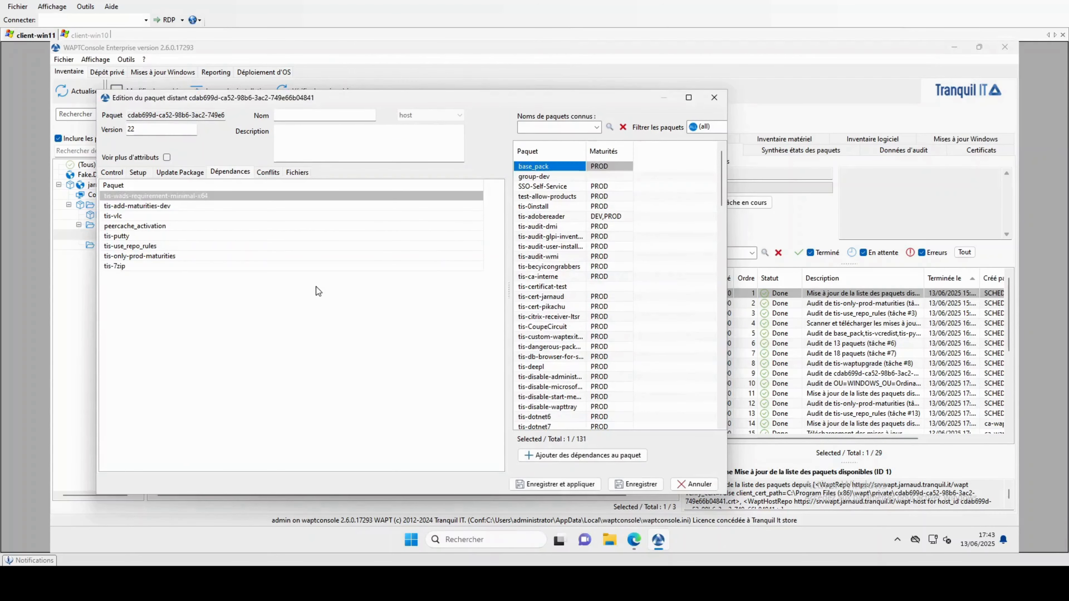
left_click(574, 484)
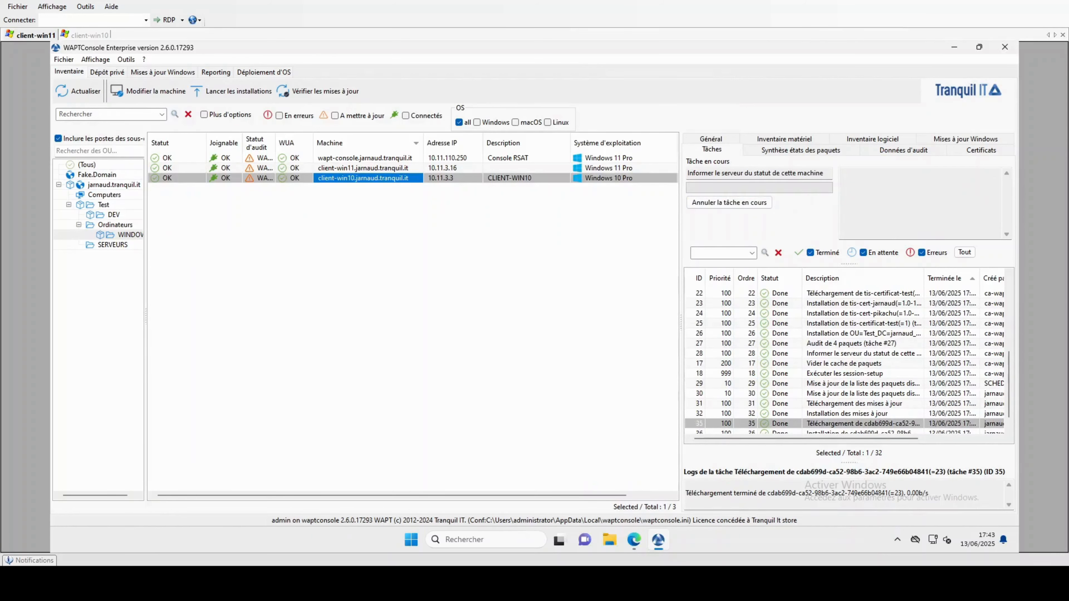
In File Explorer, browse to the wapt\ssl folder under Programmes (x86) on C: and select its three certificate files.
key("super+e")
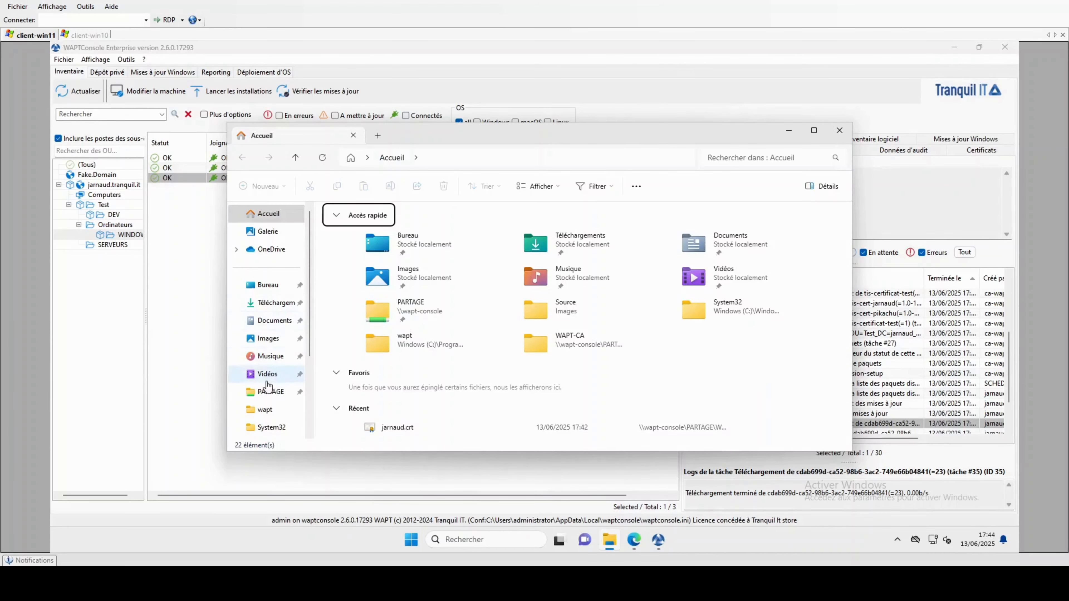
scroll(266, 408, "down", 3)
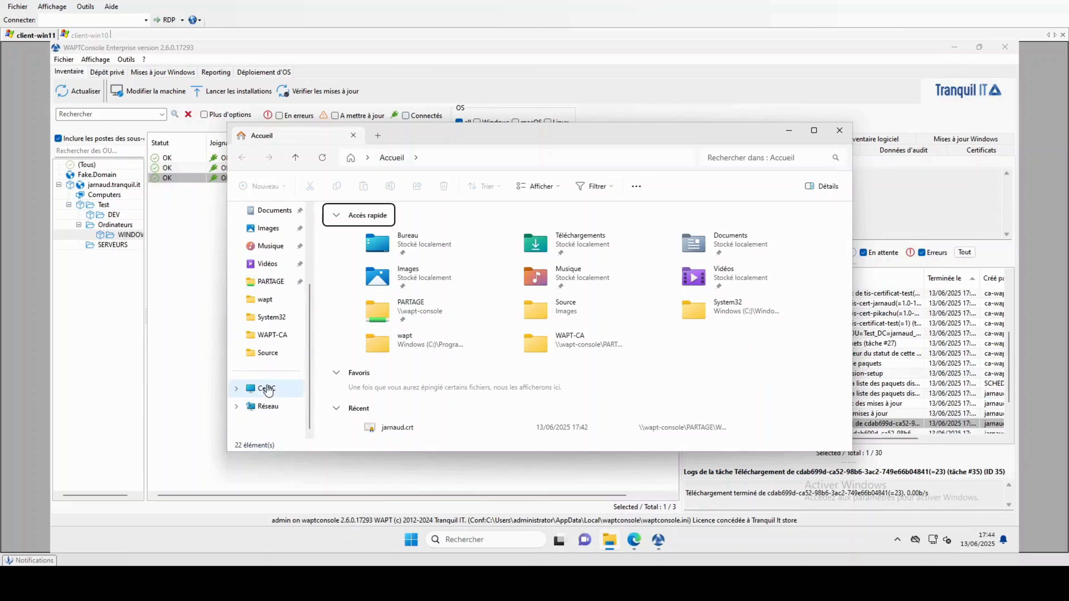
left_click(267, 388)
double_click(383, 237)
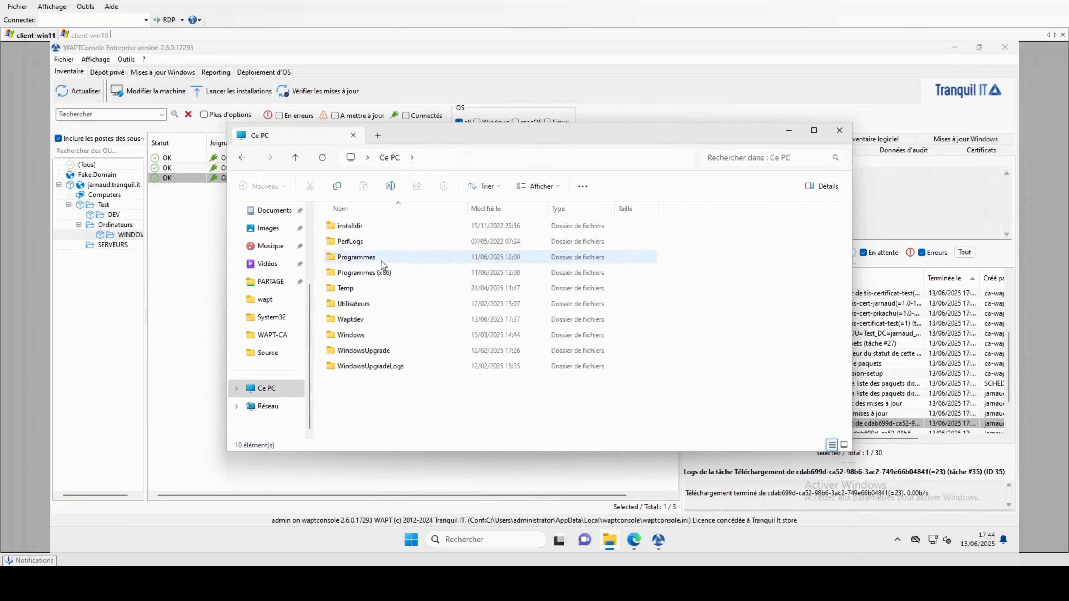
double_click(356, 272)
left_click(360, 321)
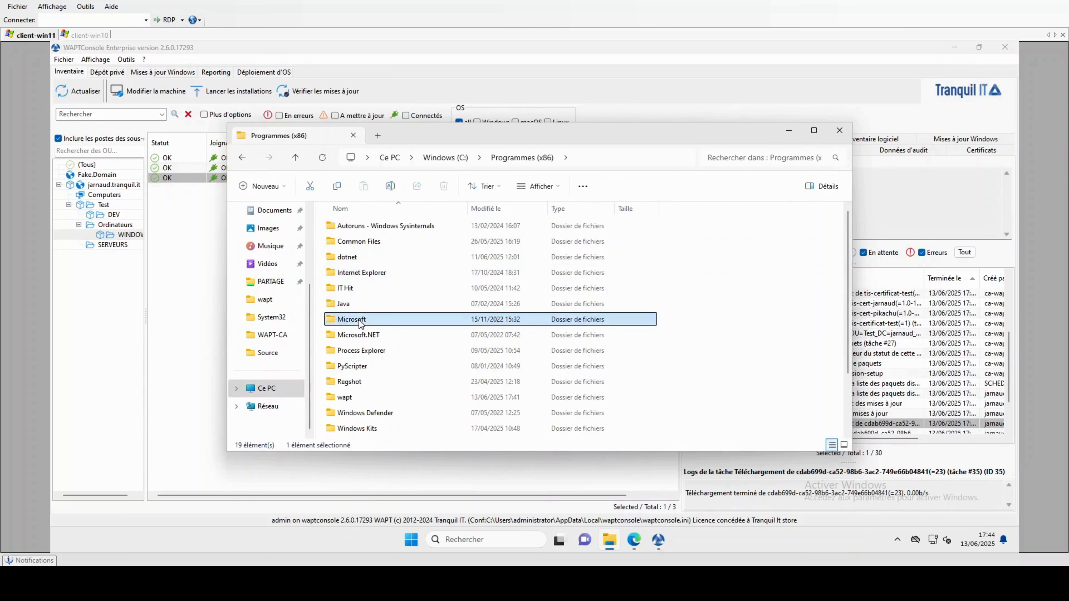
key("w")
double_click(345, 397)
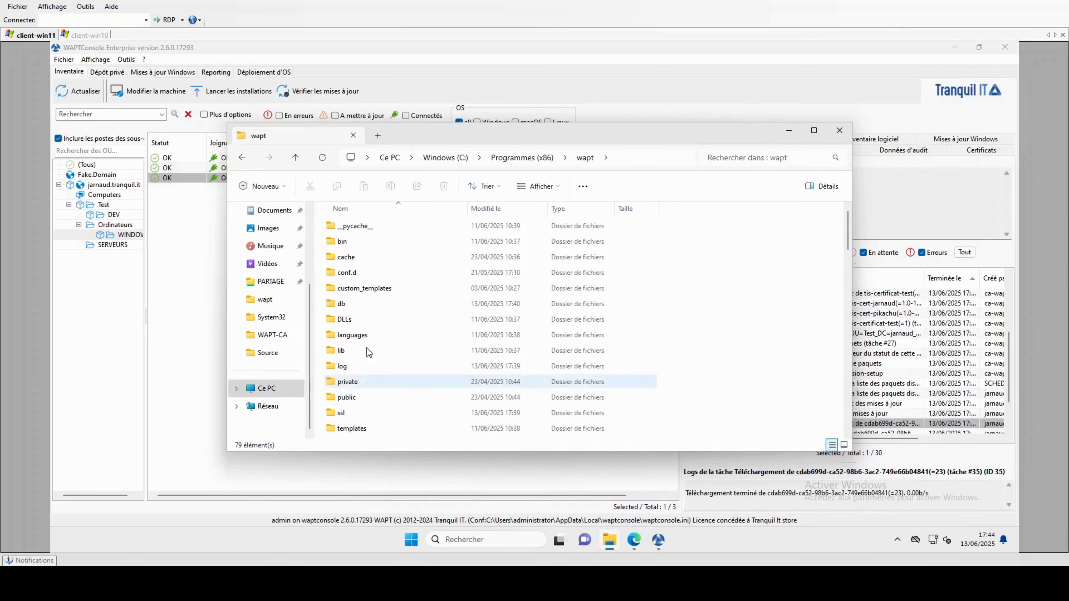
scroll(352, 324, "down", 2)
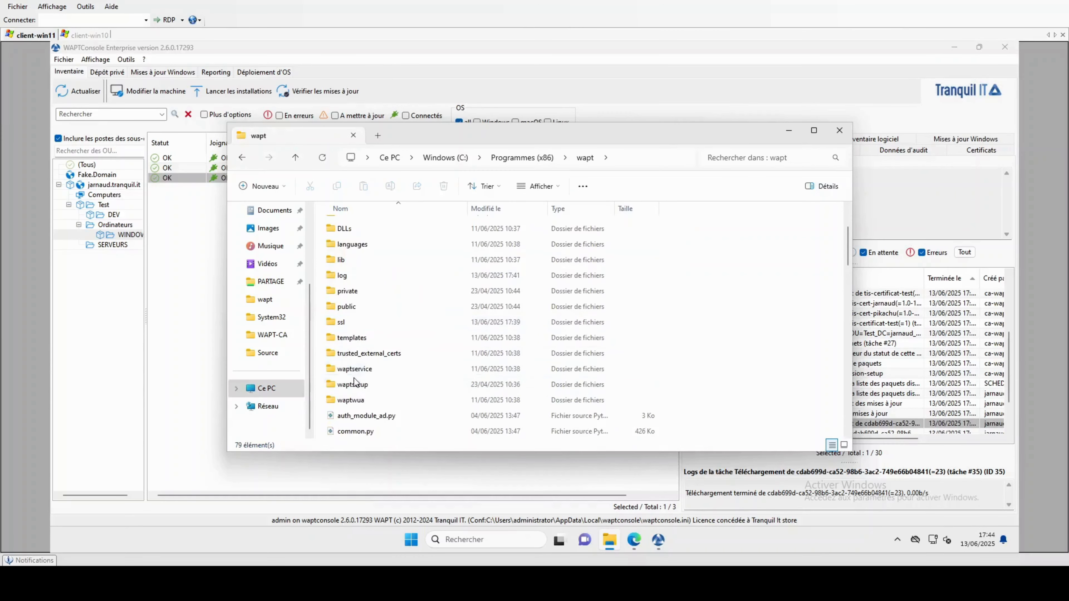
double_click(342, 322)
left_click_drag(372, 314, 375, 238)
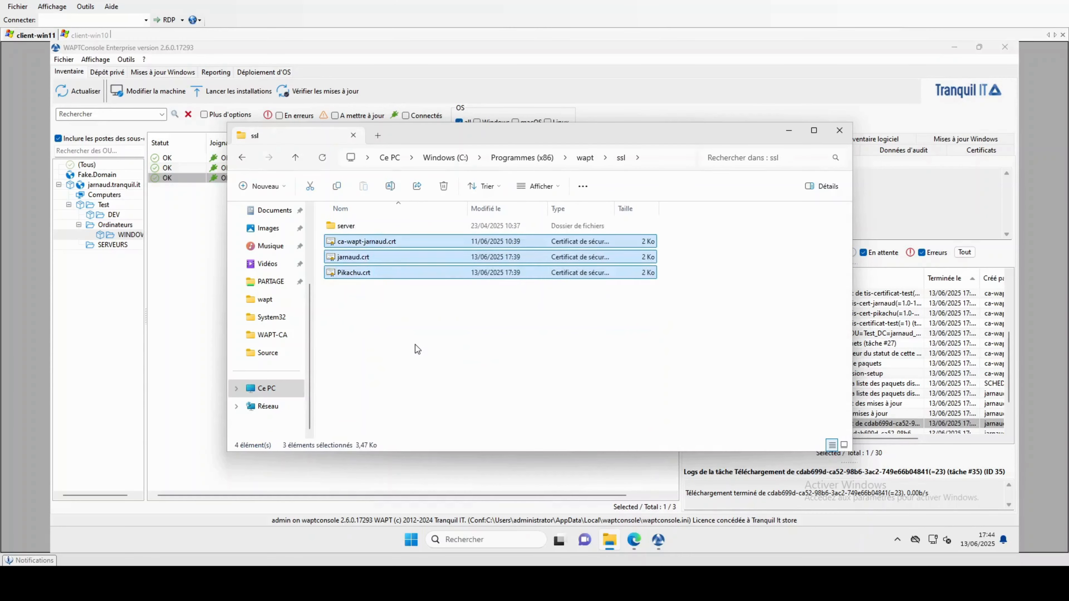